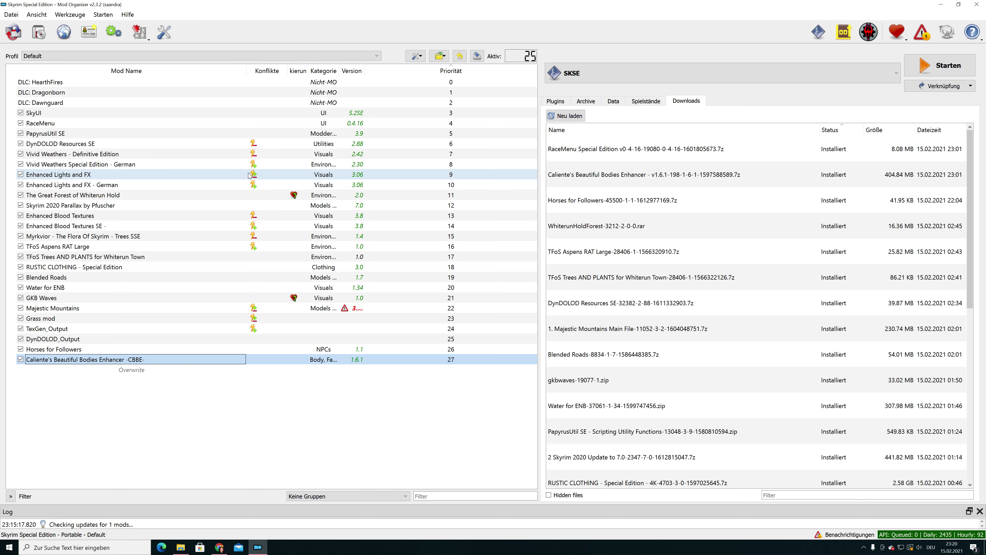
{"action": "mouse_move", "coordinate": [247, 177]}
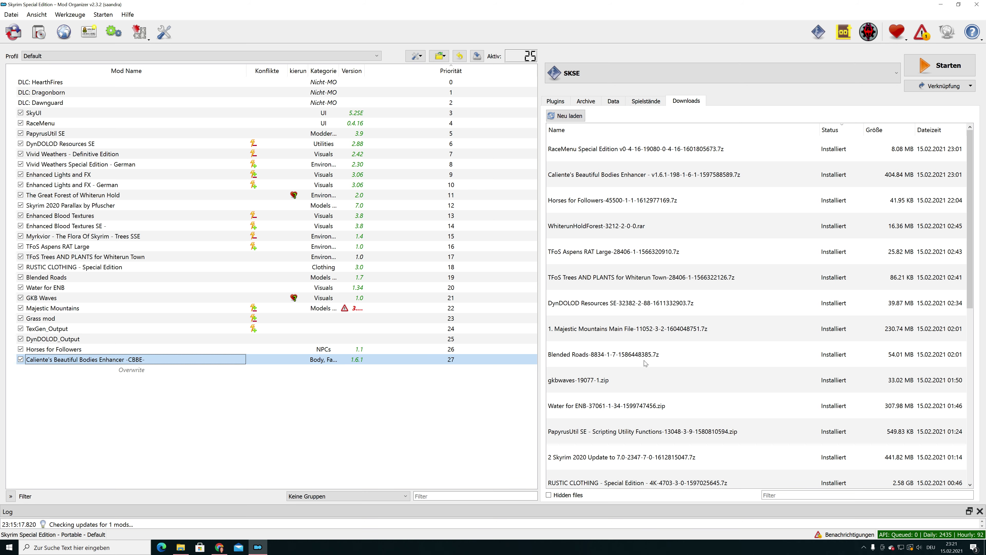
{"action": "left_click", "coordinate": [940, 5]}
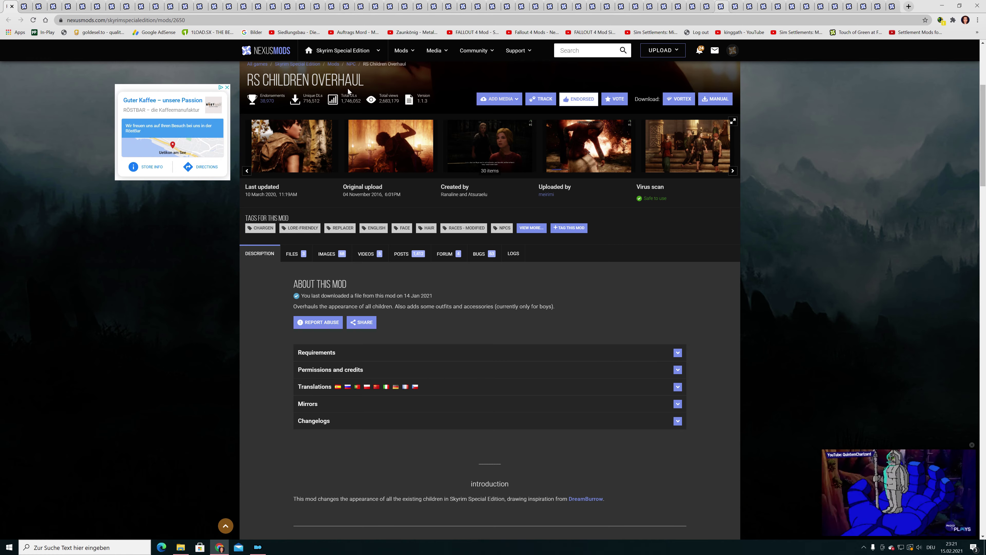
{"action": "left_click", "coordinate": [258, 548]}
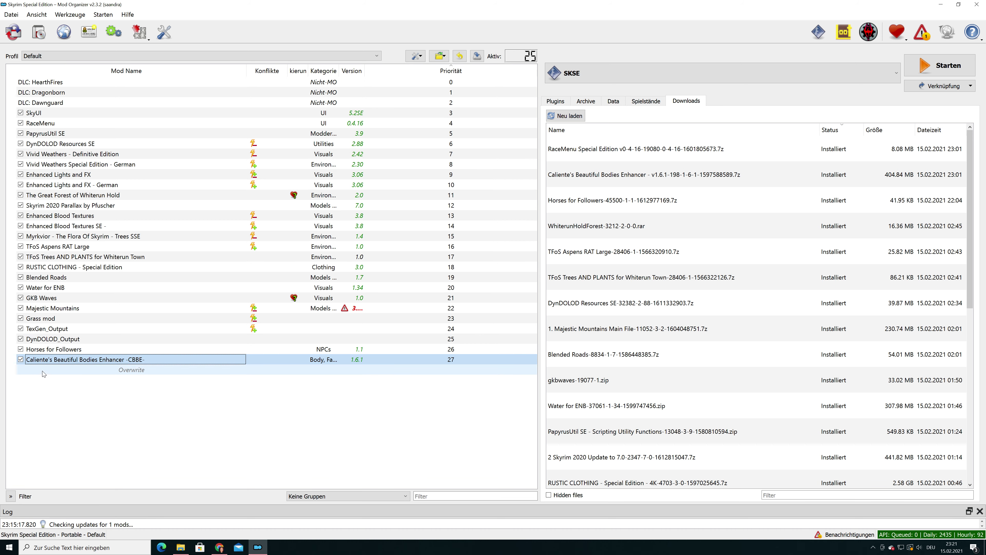
{"action": "scroll", "coordinate": [622, 402], "scroll_direction": "down", "scroll_amount": 5}
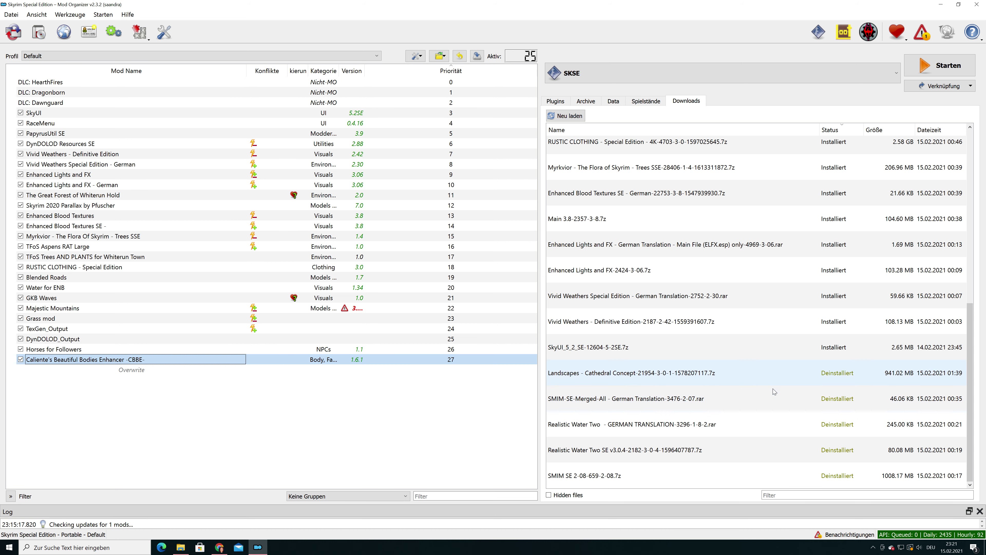
{"action": "scroll", "coordinate": [726, 457], "scroll_direction": "up", "scroll_amount": 5}
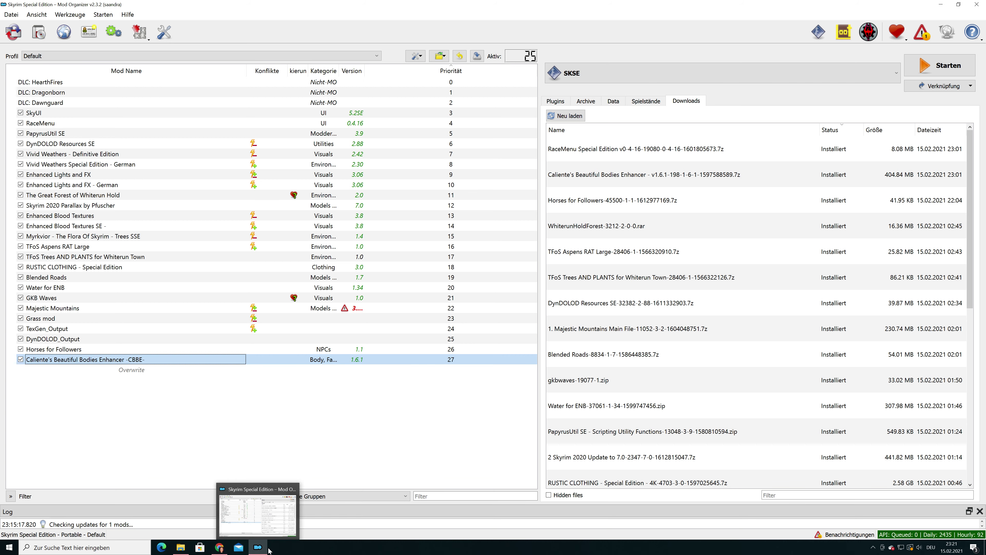
- In the browser, download the RSSE Children Overhaul 1.1.3 with hotfix 1 main file through the mod manager at the free slow speed
{"action": "left_click", "coordinate": [229, 549]}
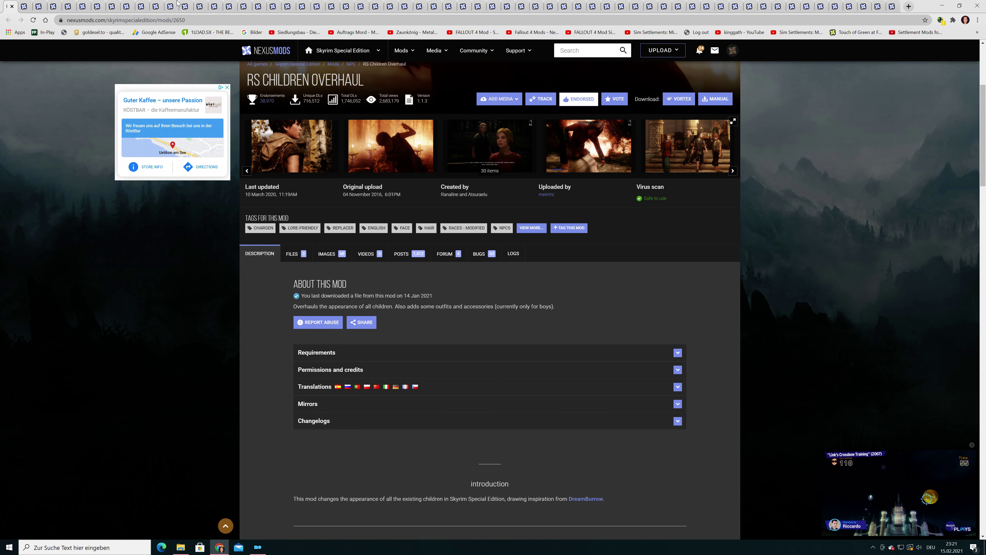
{"action": "left_click", "coordinate": [295, 255]}
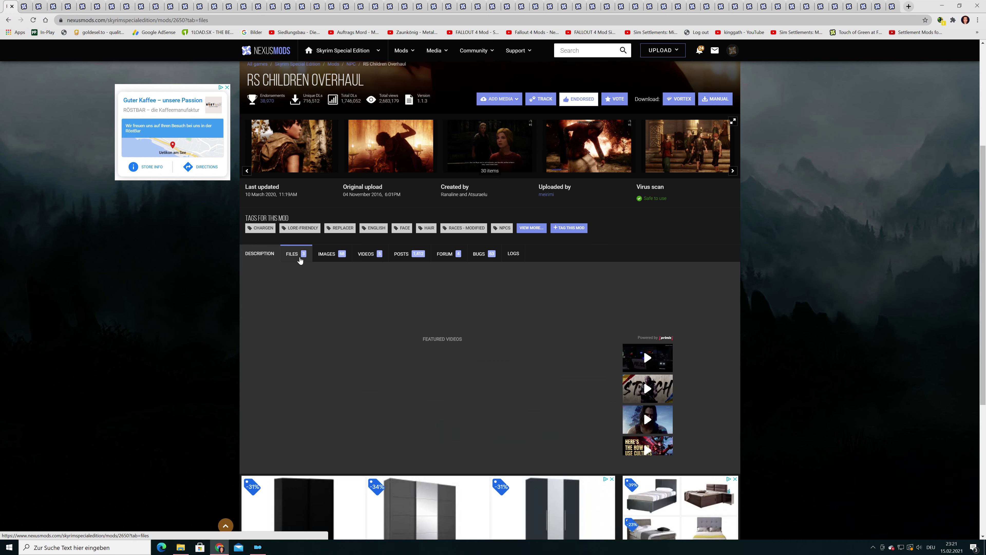
{"action": "scroll", "coordinate": [235, 362], "scroll_direction": "down", "scroll_amount": 2}
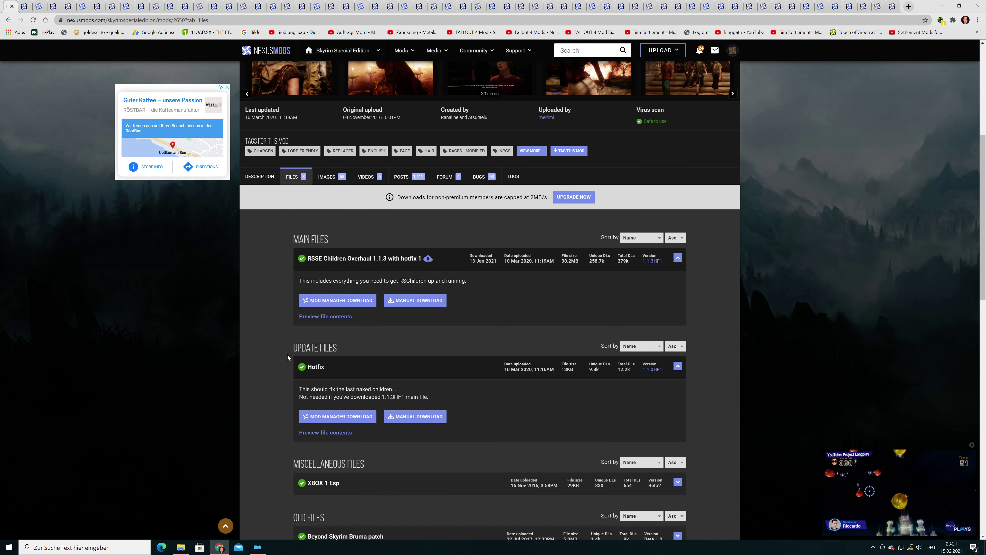
{"action": "left_click", "coordinate": [359, 304]}
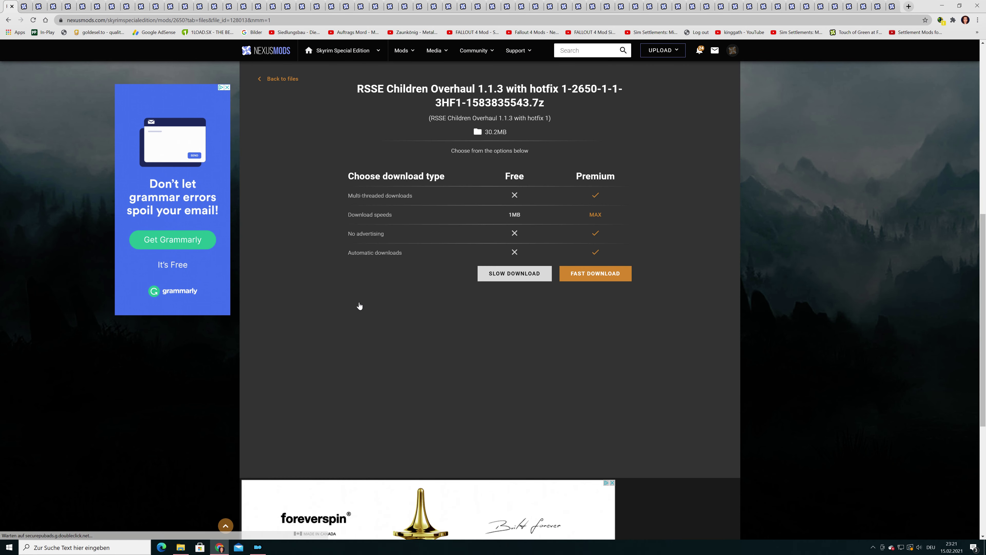
{"action": "left_click", "coordinate": [514, 273]}
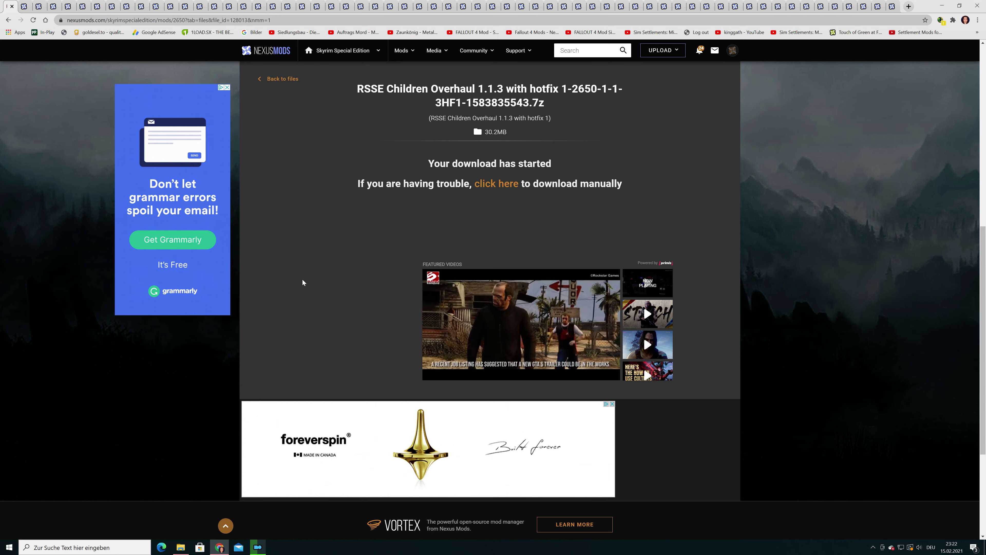
- In Mod Organizer, start installing the downloaded RSSE Children Overhaul 1.1.3 archive and continue past the required core component to the patches
{"action": "left_click", "coordinate": [258, 547]}
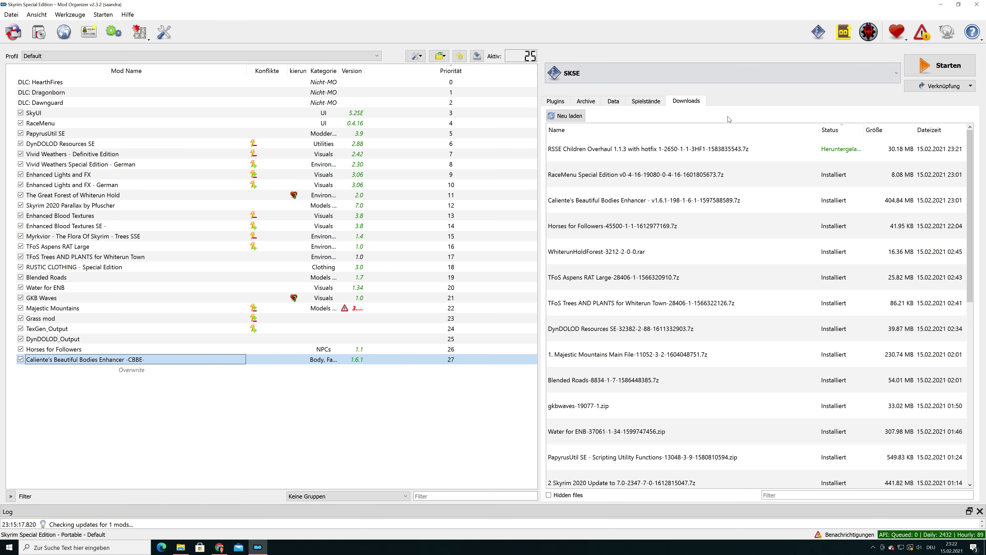
{"action": "left_click", "coordinate": [682, 151]}
{"action": "right_click", "coordinate": [682, 152]}
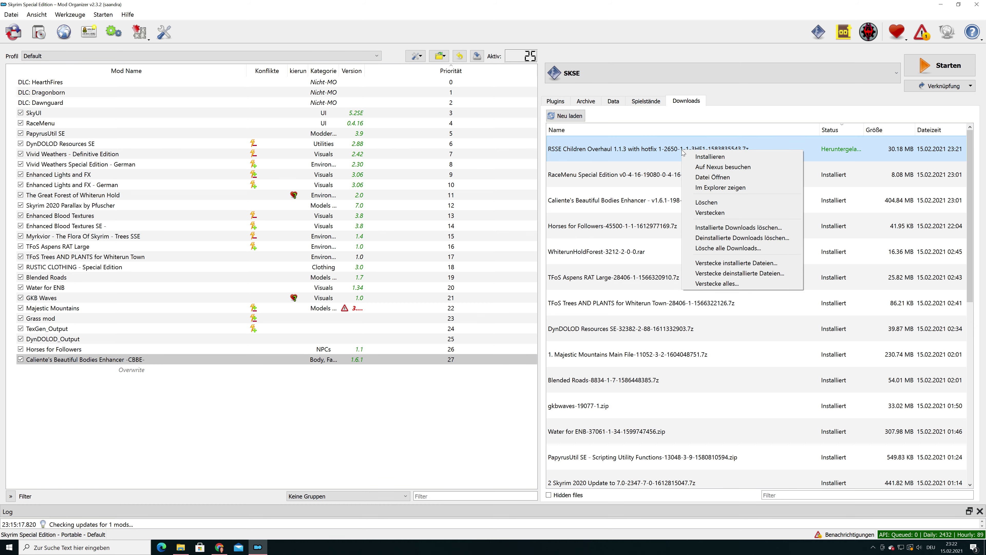
{"action": "left_click", "coordinate": [696, 158]}
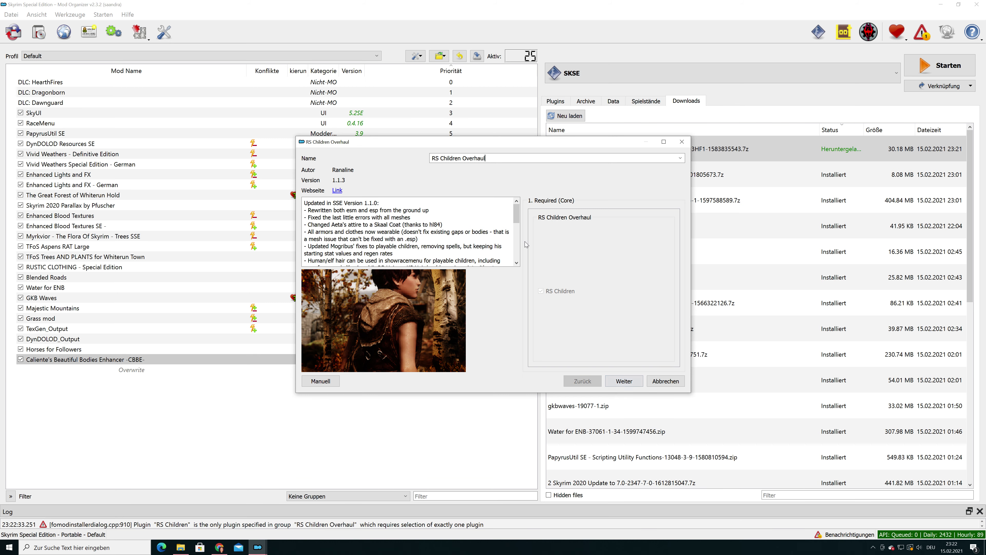
{"action": "left_click_drag", "start_coordinate": [517, 220], "coordinate": [523, 264]}
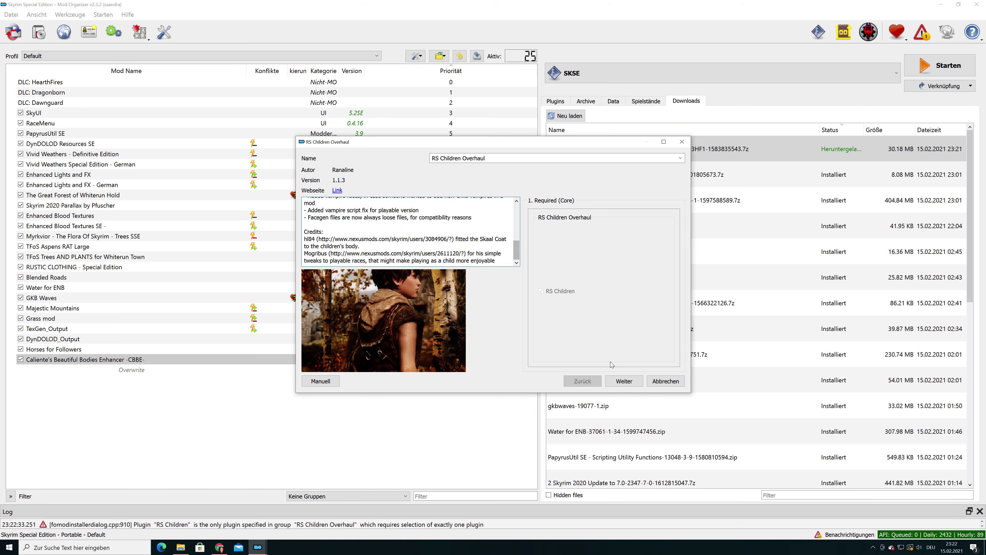
{"action": "left_click", "coordinate": [626, 382]}
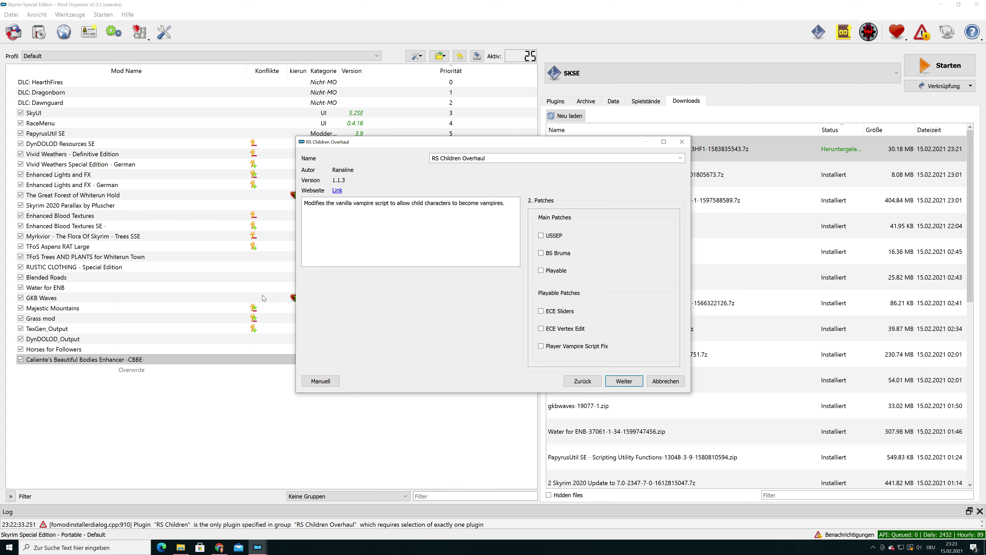
- Choose the USSEP patch and the 2K Aventus and Wanderer Outfit extra in the installer and install RS Children Overhaul
{"action": "left_click_drag", "start_coordinate": [545, 144], "coordinate": [374, 153]}
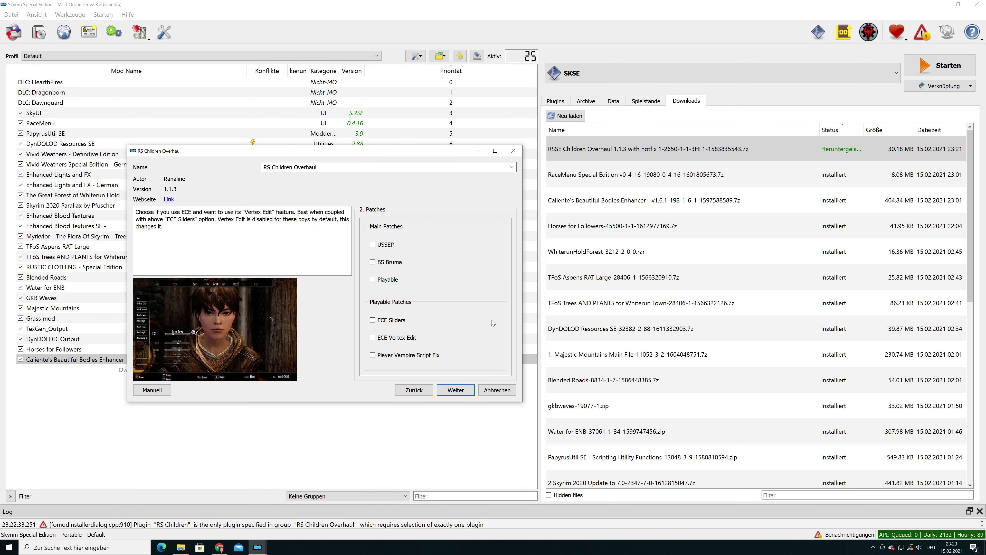
{"action": "mouse_move", "coordinate": [430, 343]}
{"action": "mouse_move", "coordinate": [444, 318]}
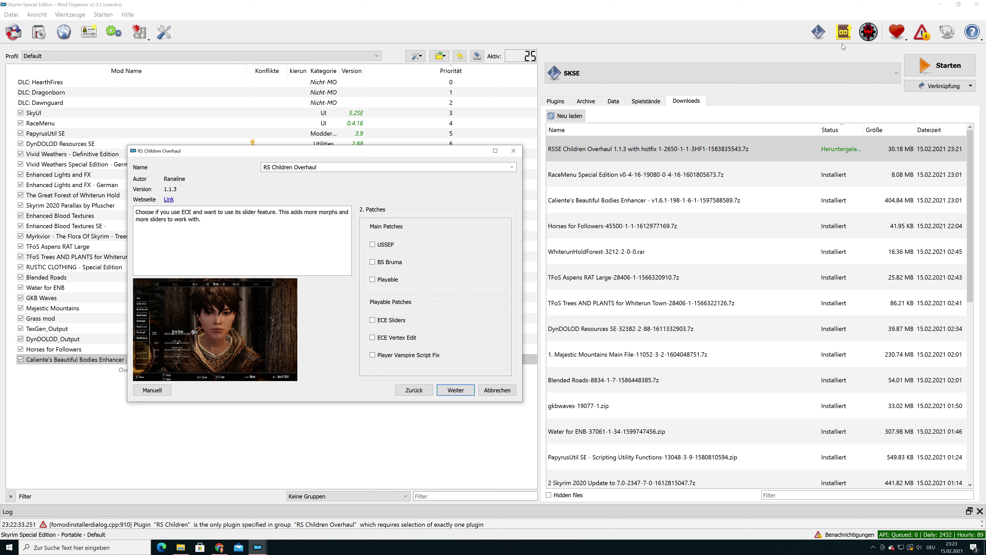
{"action": "left_click_drag", "start_coordinate": [225, 151], "coordinate": [338, 148]}
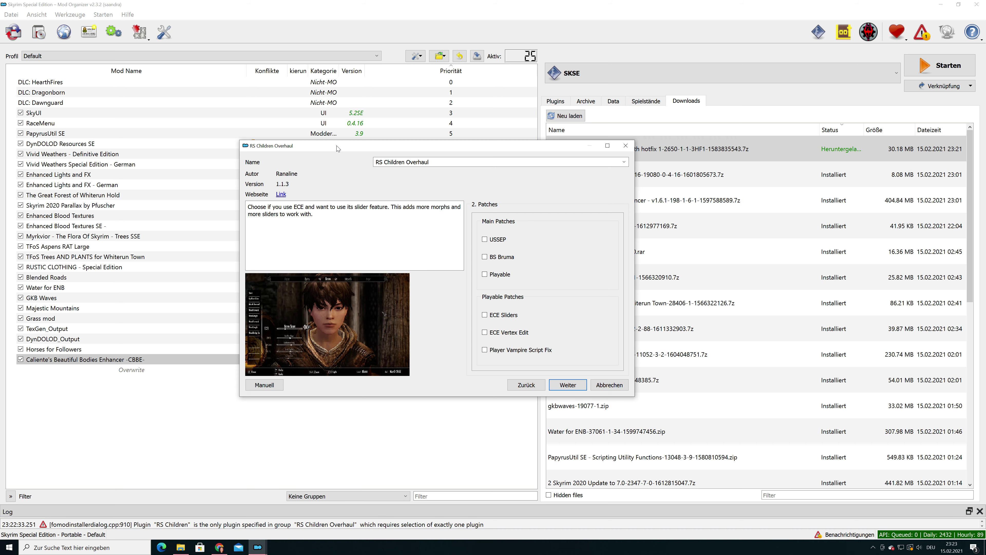
{"action": "left_click_drag", "start_coordinate": [337, 146], "coordinate": [215, 142]}
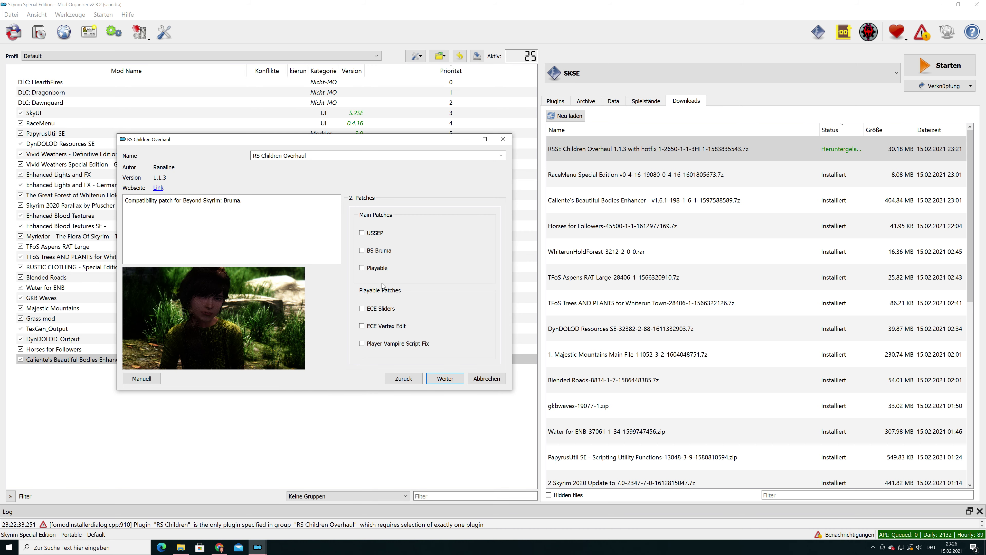
{"action": "left_click", "coordinate": [376, 234]}
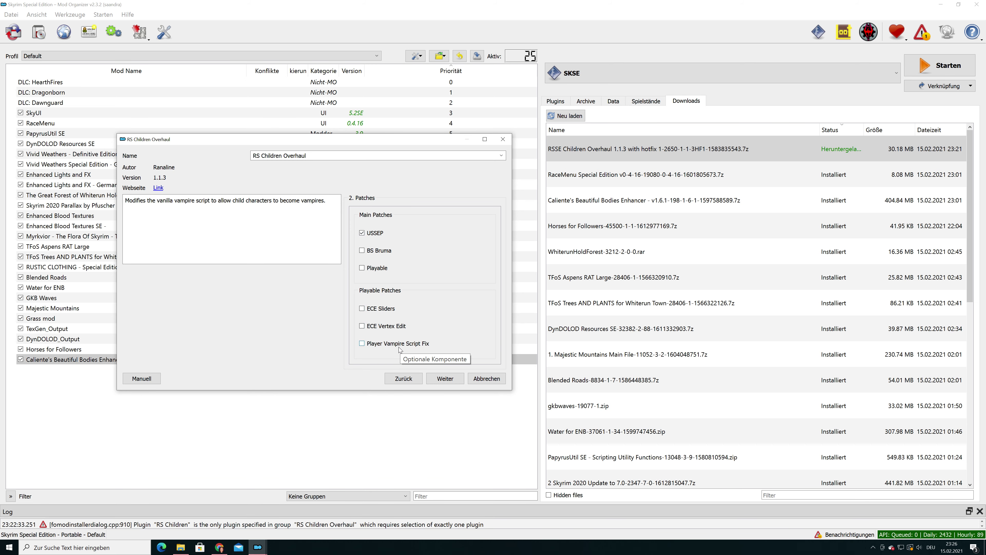
{"action": "left_click", "coordinate": [451, 382]}
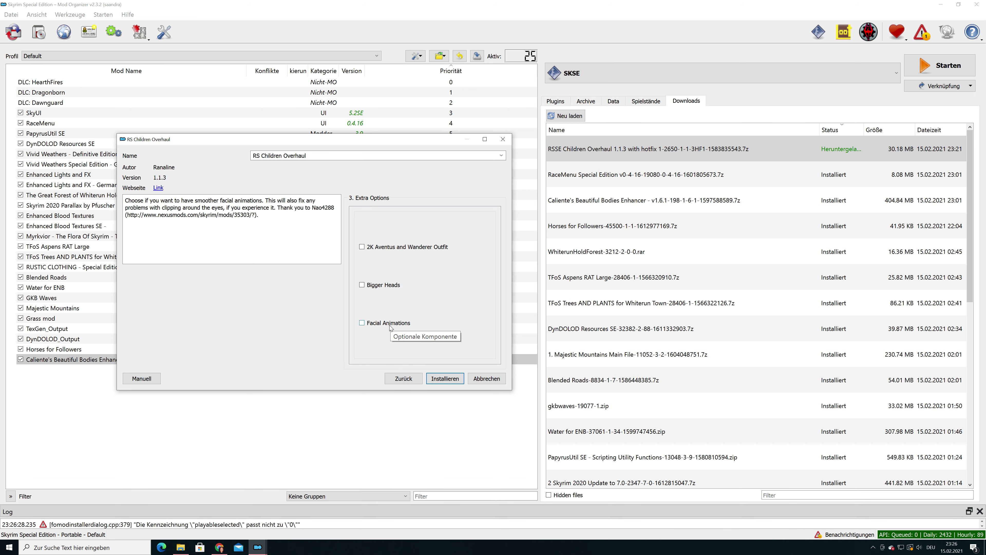
{"action": "left_click", "coordinate": [362, 247]}
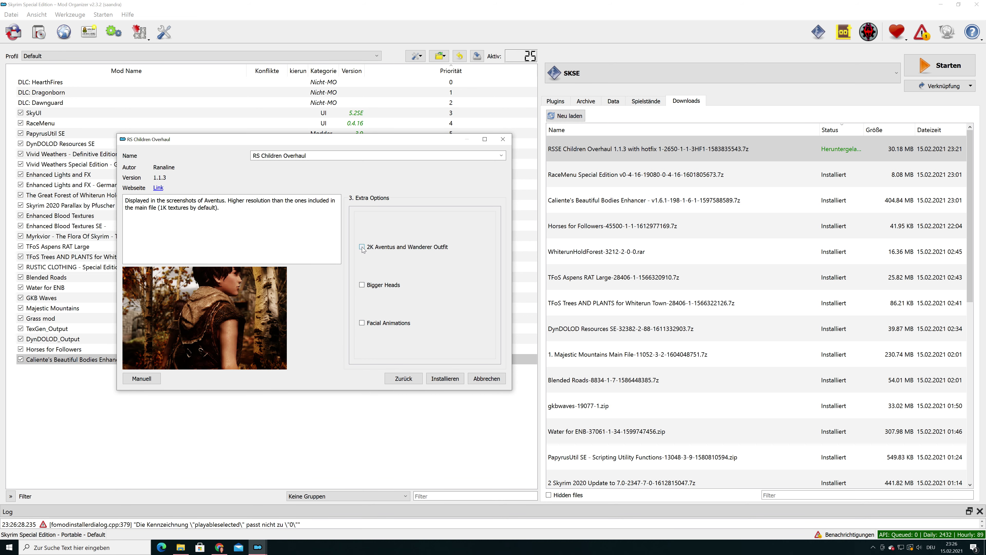
{"action": "left_click", "coordinate": [450, 382]}
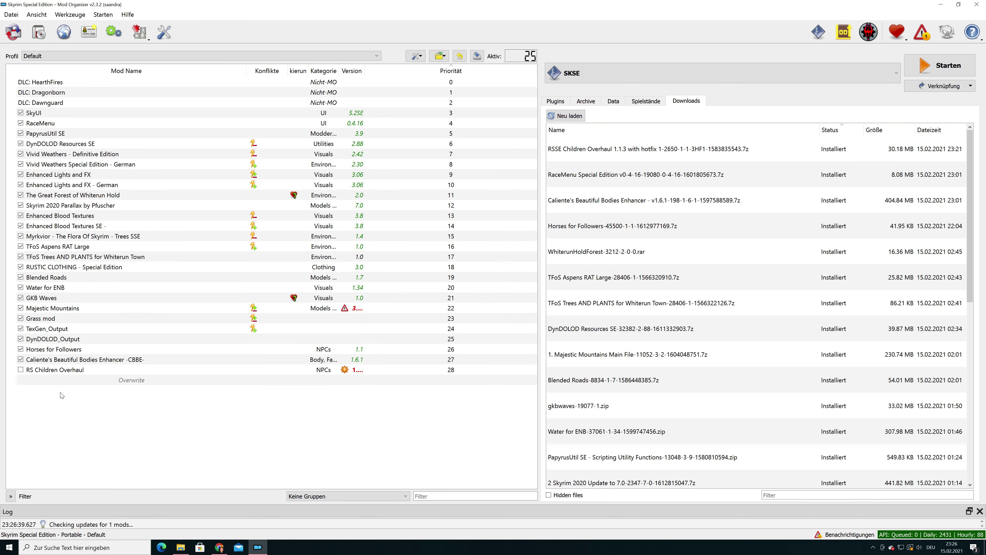
- Check the version notice of RS Children Overhaul in the mod list and review the mod's main, update and old files in the browser
{"action": "left_click", "coordinate": [19, 373]}
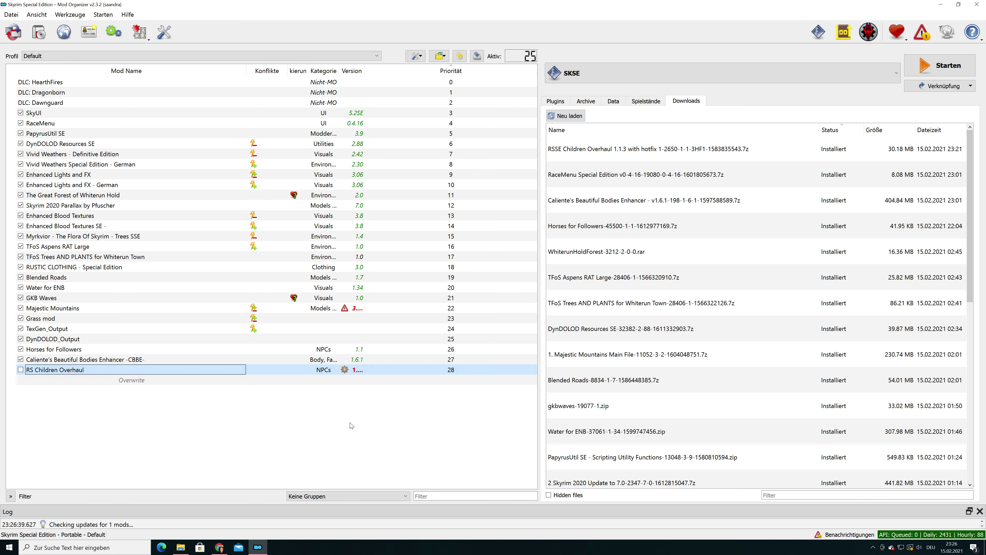
{"action": "mouse_move", "coordinate": [345, 372]}
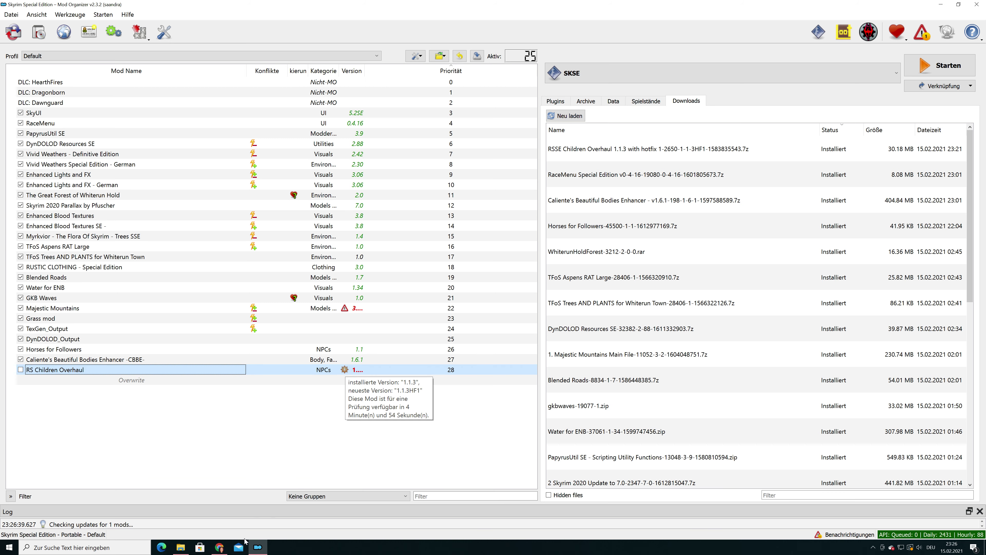
{"action": "left_click", "coordinate": [219, 547]}
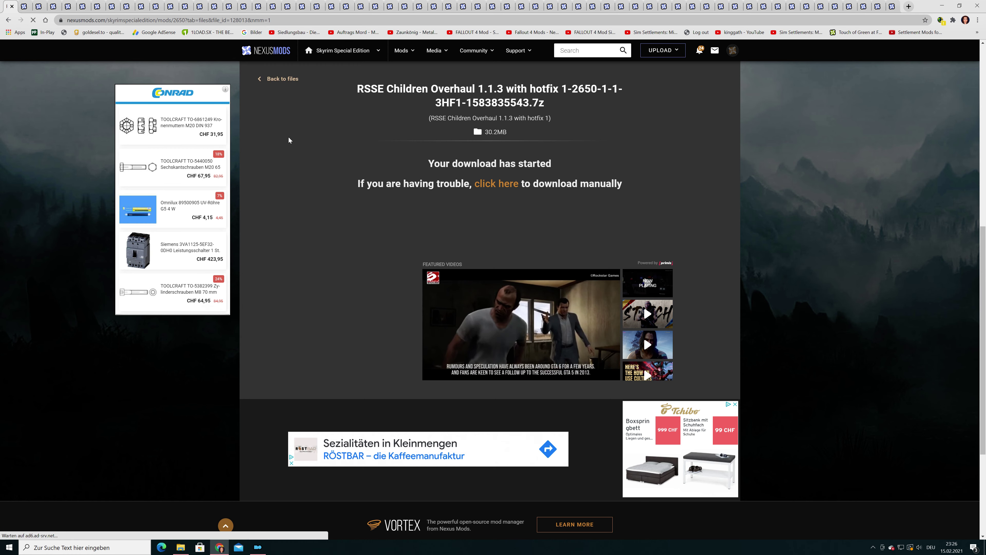
{"action": "scroll", "coordinate": [365, 368], "scroll_direction": "down", "scroll_amount": 5}
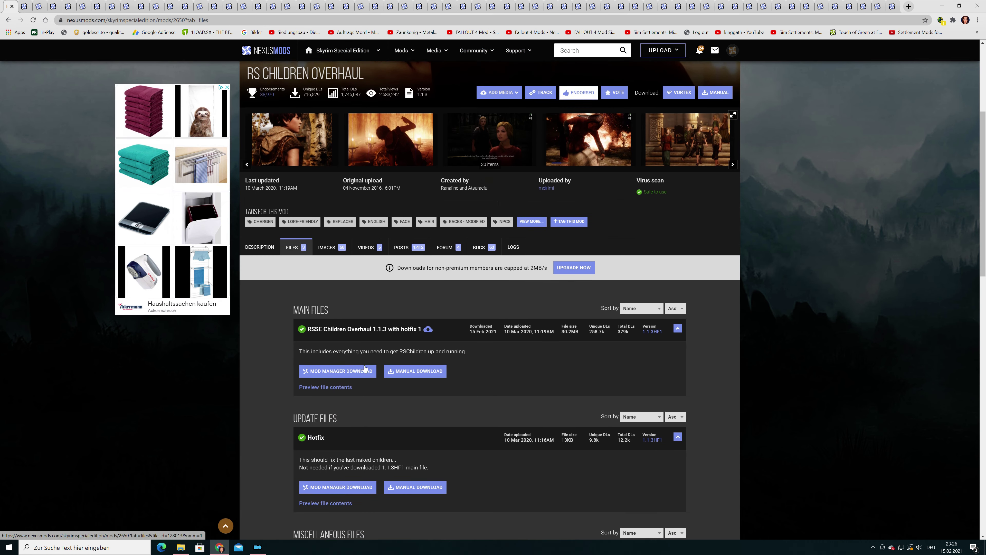
{"action": "scroll", "coordinate": [365, 368], "scroll_direction": "down", "scroll_amount": 3}
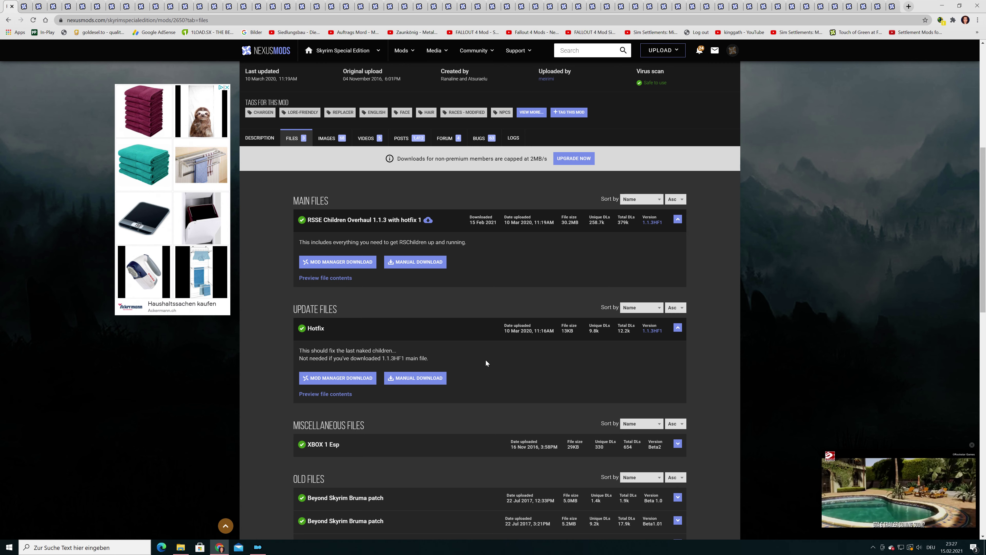
{"action": "scroll", "coordinate": [486, 360], "scroll_direction": "down", "scroll_amount": 3}
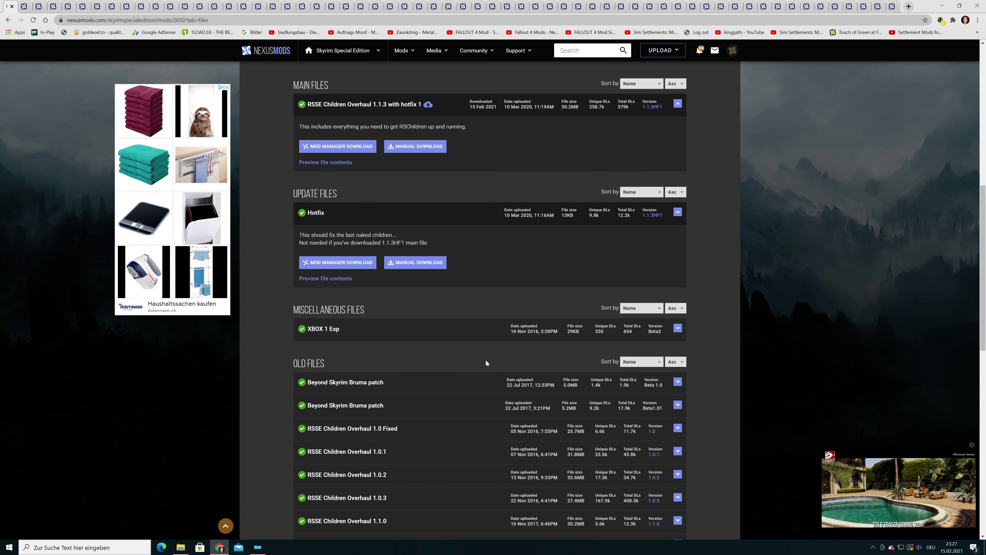
{"action": "scroll", "coordinate": [486, 362], "scroll_direction": "down", "scroll_amount": 1}
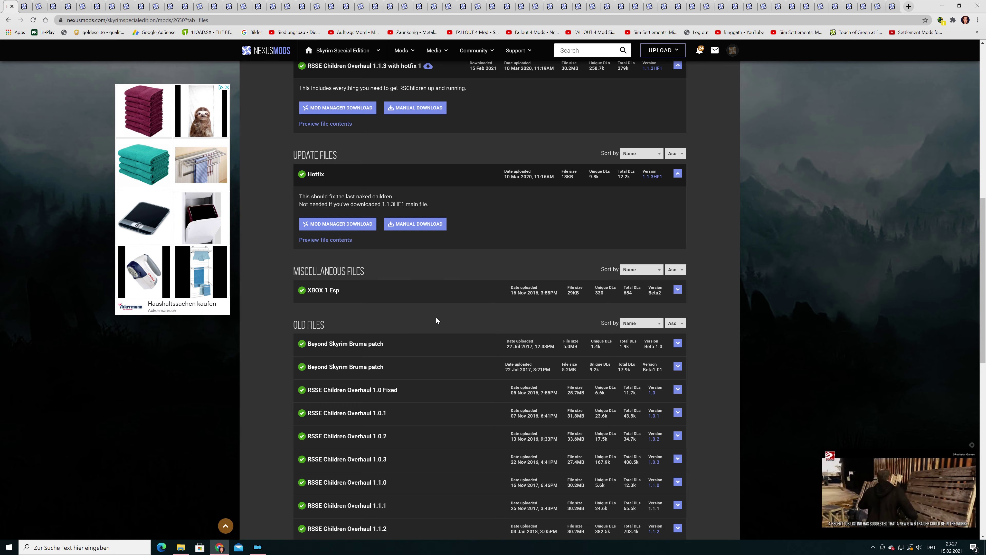
{"action": "scroll", "coordinate": [433, 316], "scroll_direction": "up", "scroll_amount": 10}
{"action": "scroll", "coordinate": [392, 347], "scroll_direction": "down", "scroll_amount": 3}
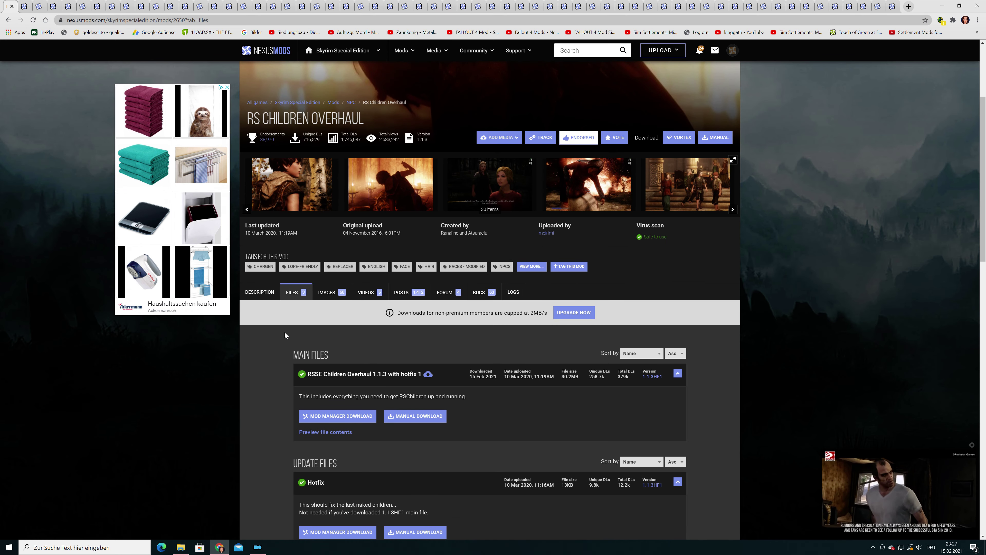
- Open the German translation from the RS Children Overhaul description's translations and show its downloadable files
{"action": "left_click", "coordinate": [262, 292]}
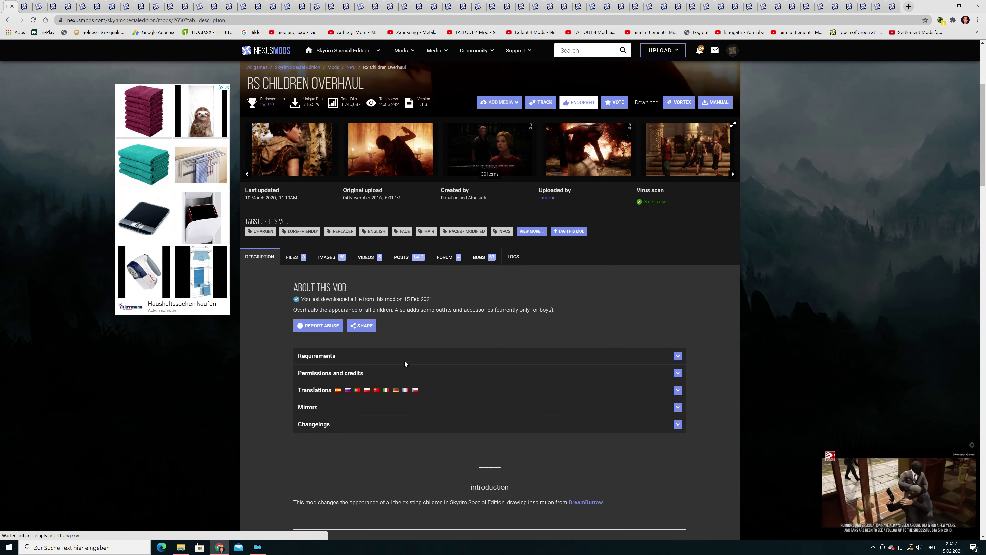
{"action": "scroll", "coordinate": [396, 355], "scroll_direction": "down", "scroll_amount": 2}
{"action": "left_click", "coordinate": [383, 350]}
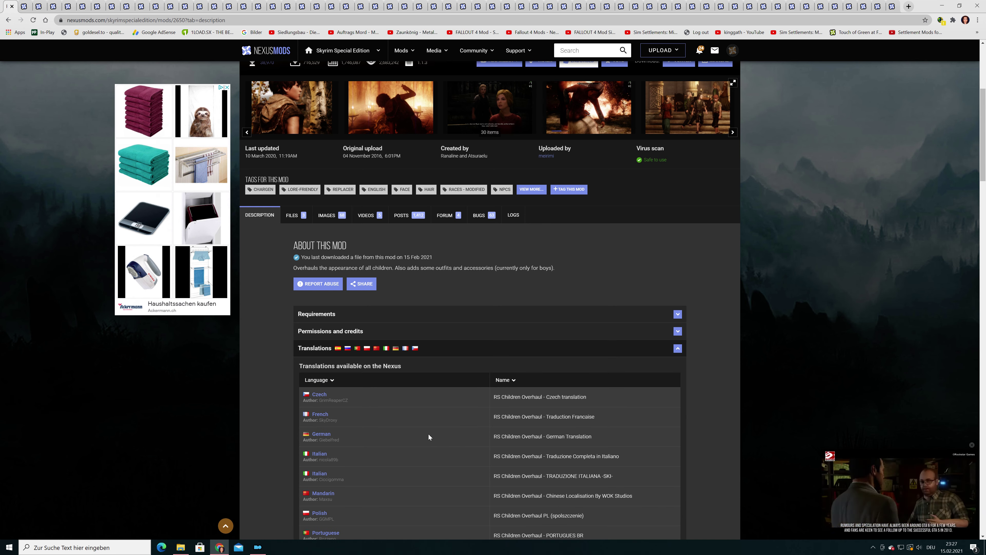
{"action": "left_click", "coordinate": [322, 433]}
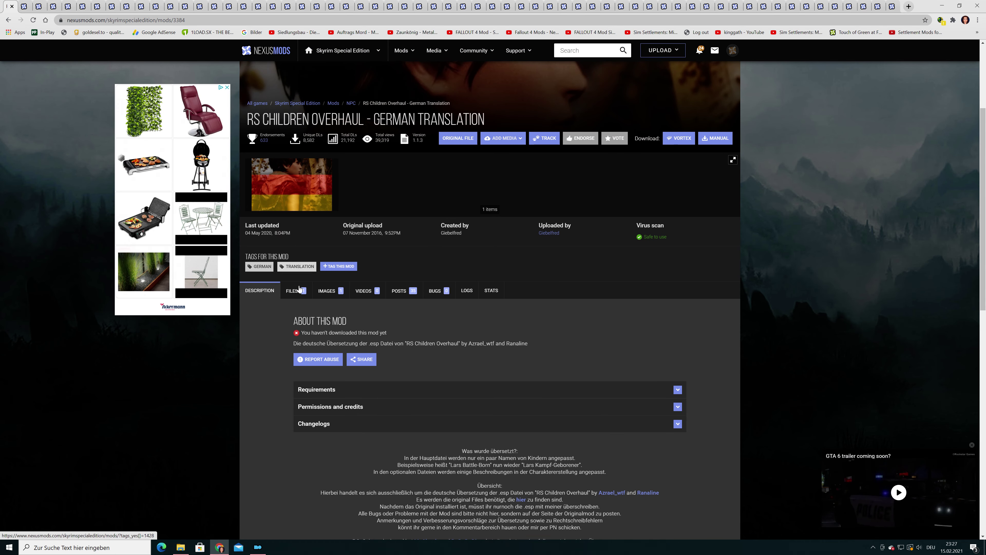
{"action": "left_click", "coordinate": [295, 291]}
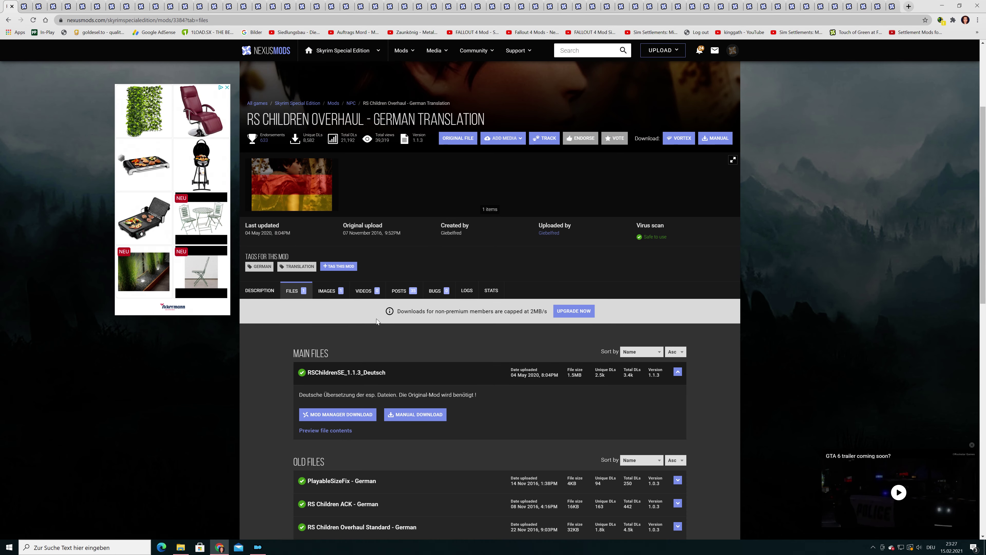
- Request the mod manager download of the RSChildrenSE_1.1.3_Deutsch main file and continue past the required files notice to the download options
{"action": "scroll", "coordinate": [376, 319], "scroll_direction": "down", "scroll_amount": 2}
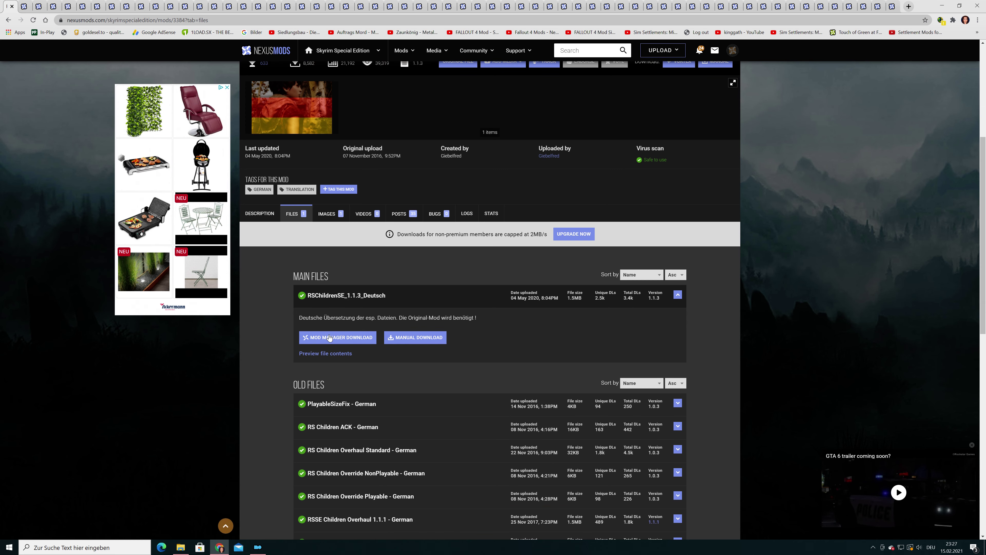
{"action": "left_click", "coordinate": [354, 337]}
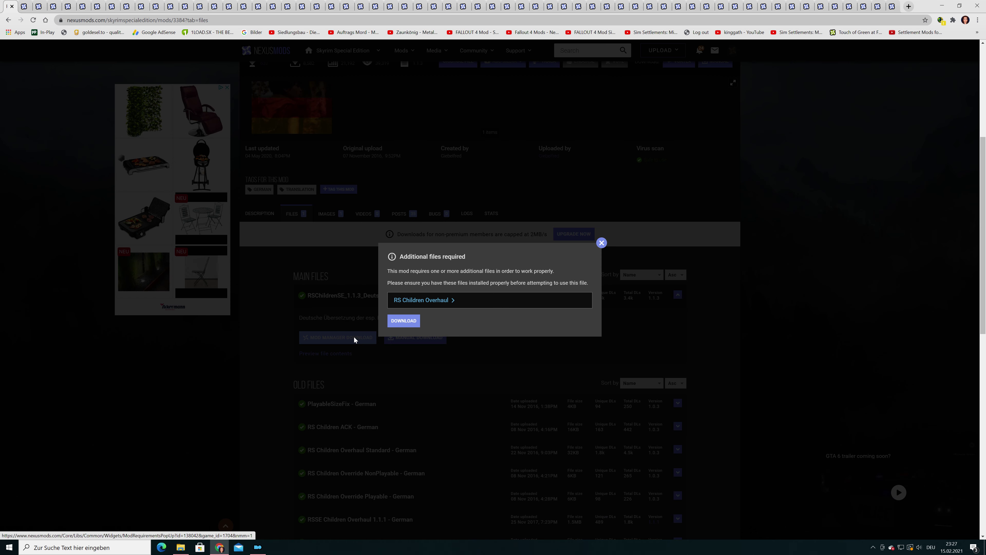
{"action": "left_click", "coordinate": [404, 321]}
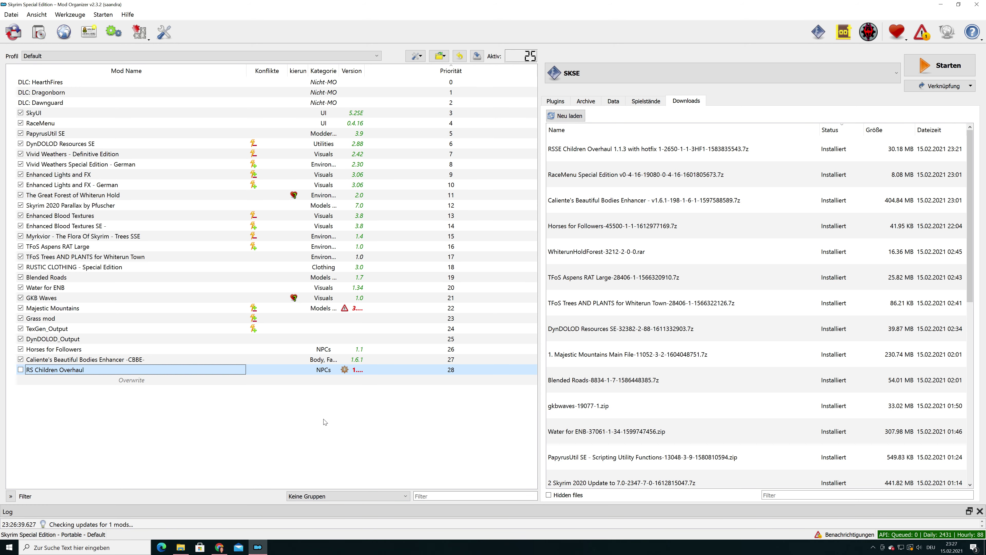
{"action": "left_click", "coordinate": [220, 546]}
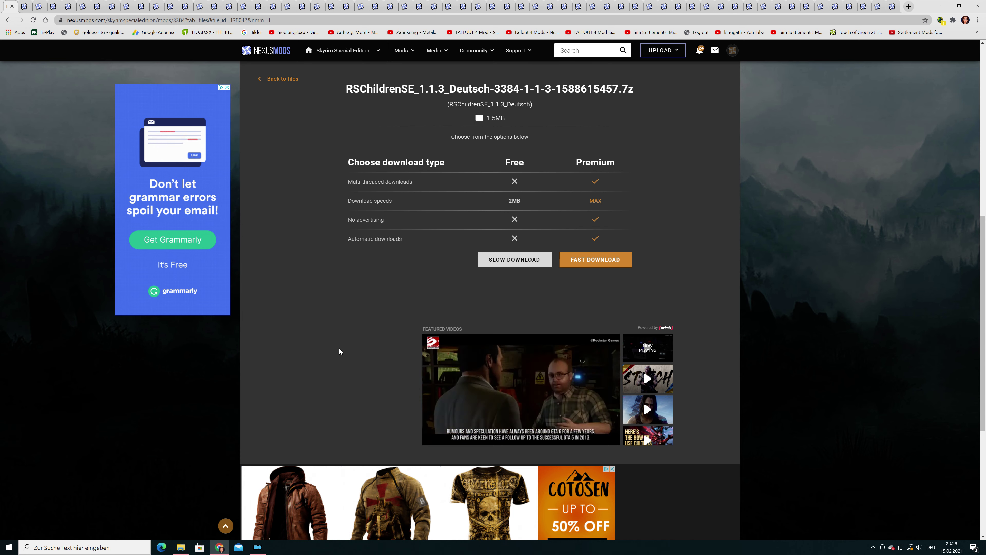
- Switch to Mod Organizer, enable RS Children Overhaul in the mod list and check its version notice
{"action": "left_click", "coordinate": [259, 548]}
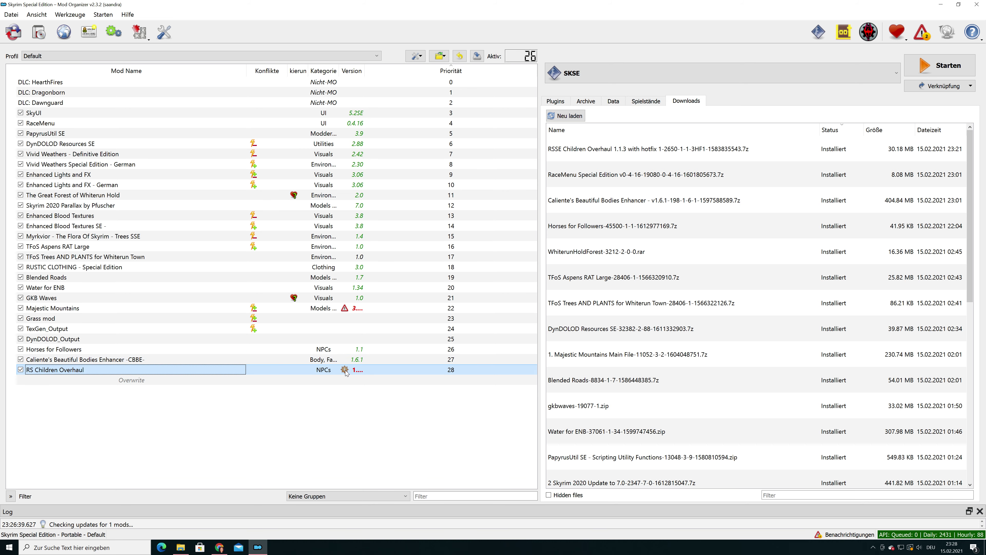
{"action": "mouse_move", "coordinate": [345, 371]}
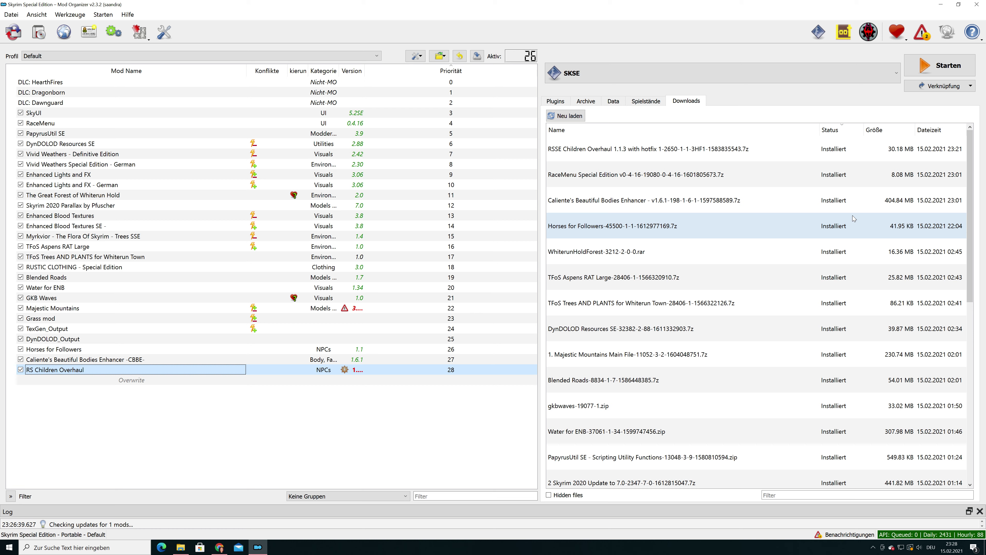
- Switch back to the browser and start the slow download of the RSChildrenSE_1.1.3_Deutsch archive
{"action": "left_click", "coordinate": [219, 547]}
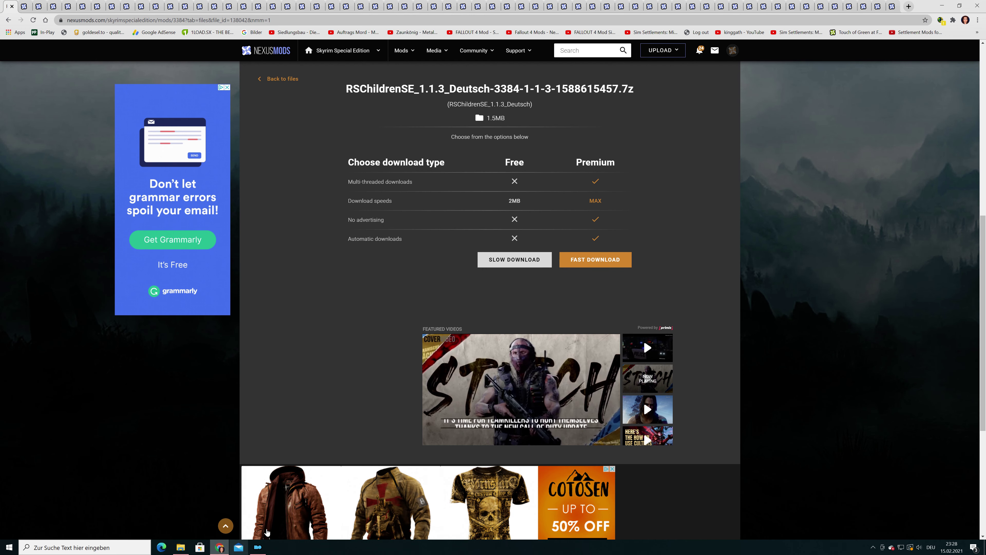
{"action": "left_click", "coordinate": [504, 268]}
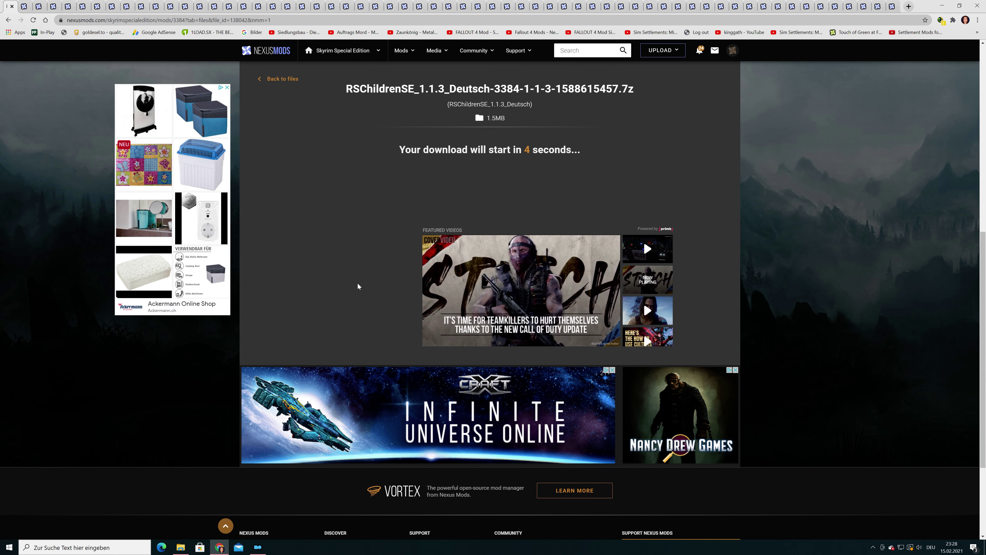
- Return to the German translation's file list and look over its main and old files
{"action": "scroll", "coordinate": [358, 282], "scroll_direction": "up", "scroll_amount": 3}
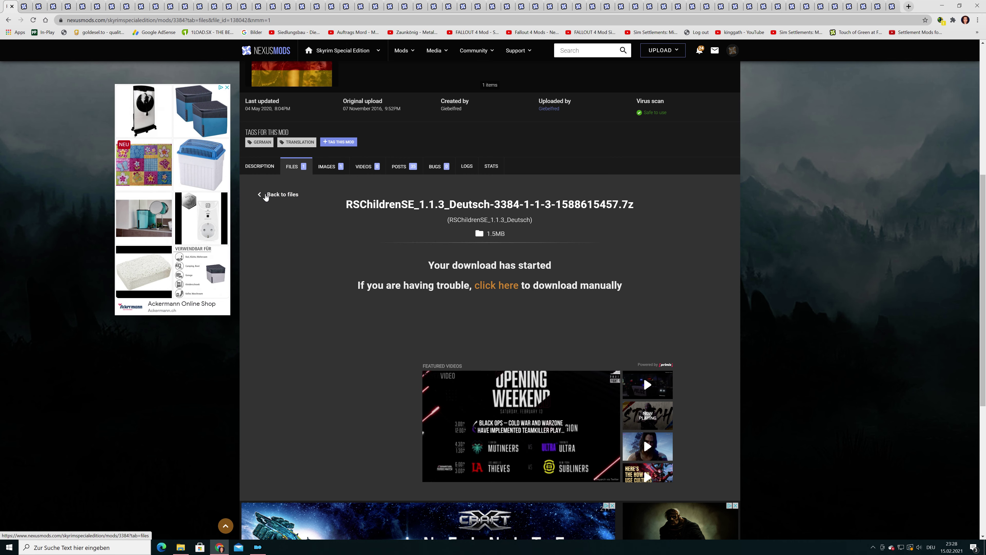
{"action": "left_click", "coordinate": [266, 194]}
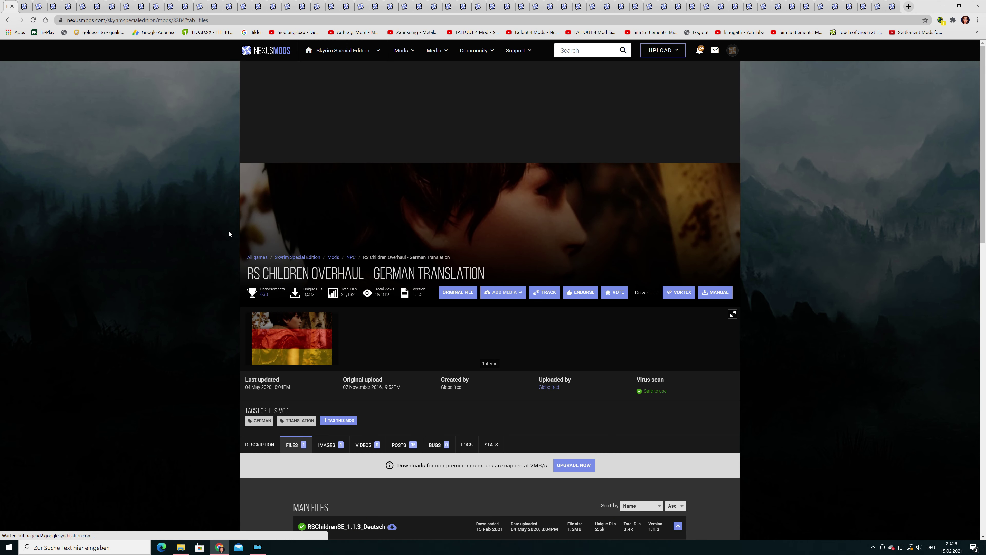
{"action": "left_click", "coordinate": [9, 20]}
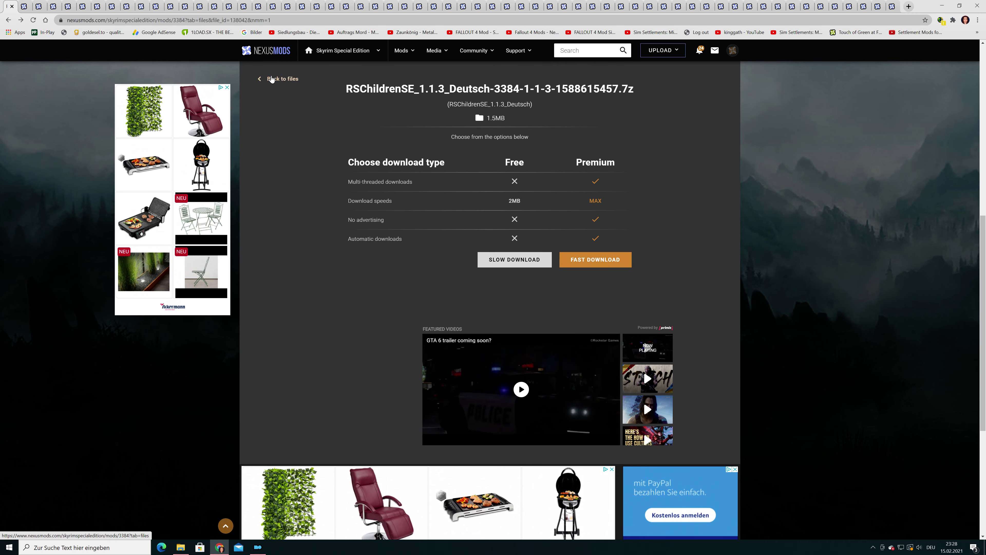
{"action": "left_click", "coordinate": [276, 79]}
{"action": "scroll", "coordinate": [455, 320], "scroll_direction": "down", "scroll_amount": 4}
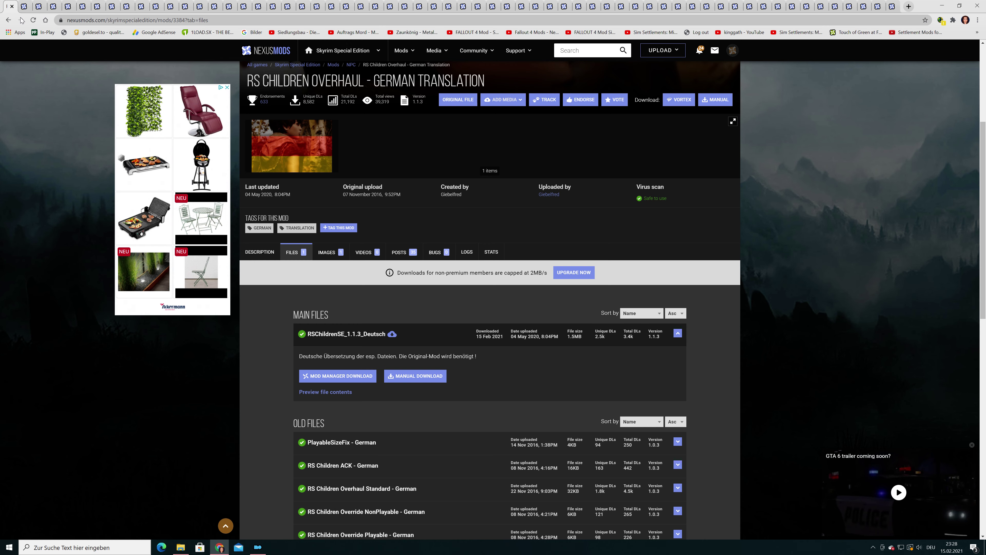
{"action": "left_click", "coordinate": [9, 20]}
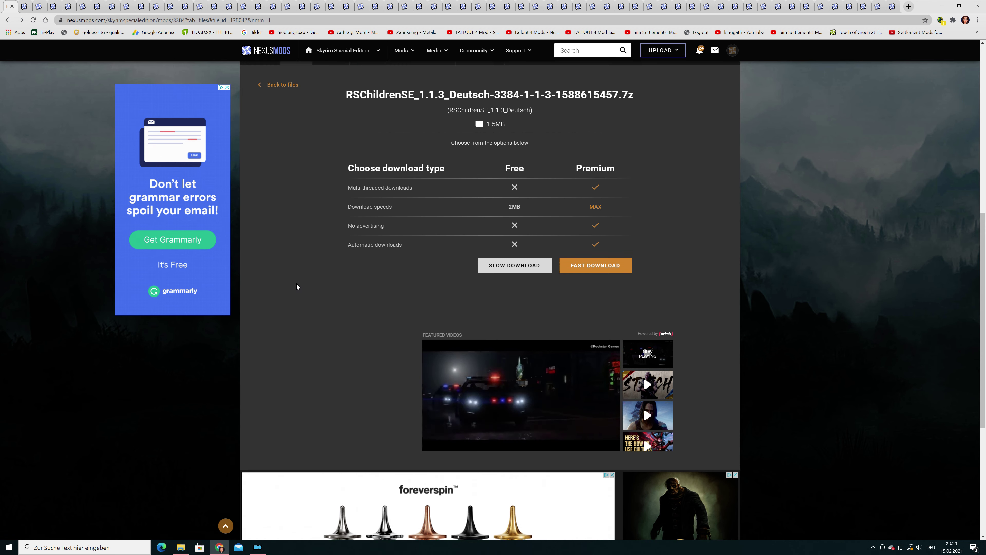
- Open the original RS Children Overhaul page from the translation's requirements and review its main and update files
{"action": "scroll", "coordinate": [296, 286], "scroll_direction": "up", "scroll_amount": 4}
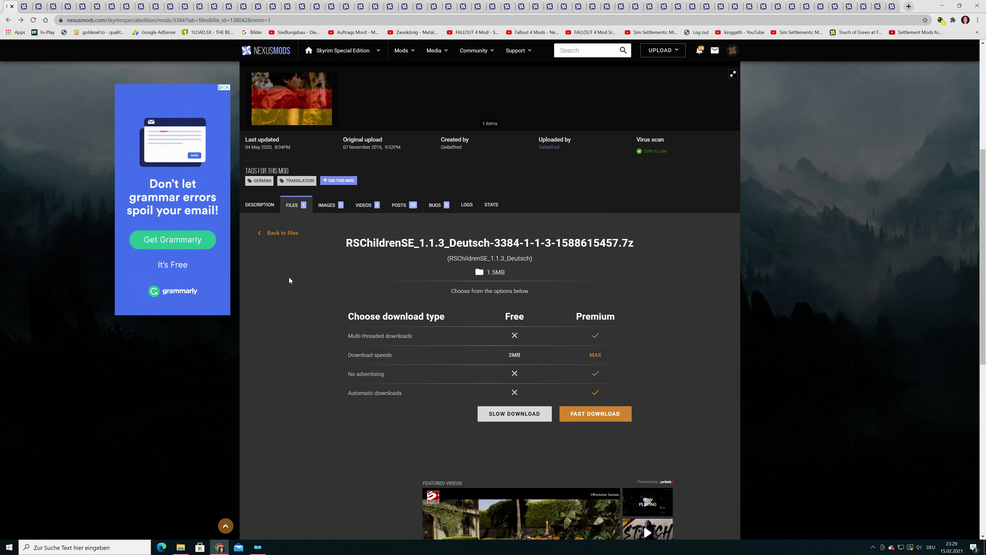
{"action": "left_click", "coordinate": [258, 205]}
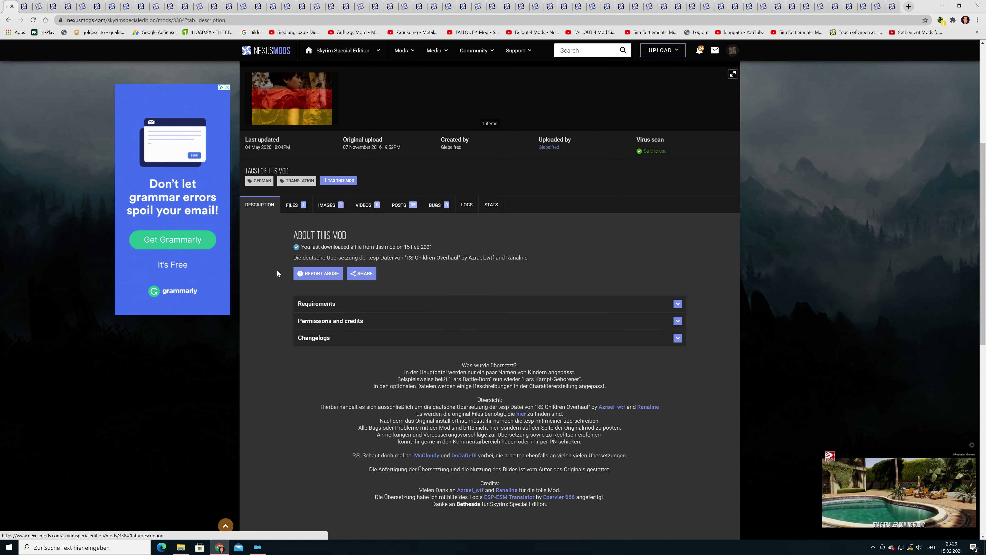
{"action": "left_click", "coordinate": [335, 303]}
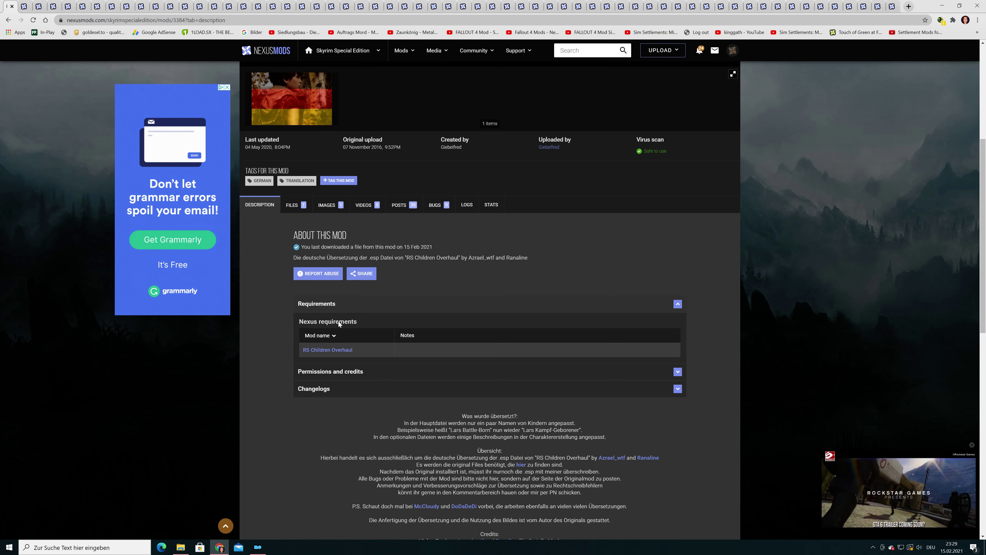
{"action": "left_click", "coordinate": [336, 351]}
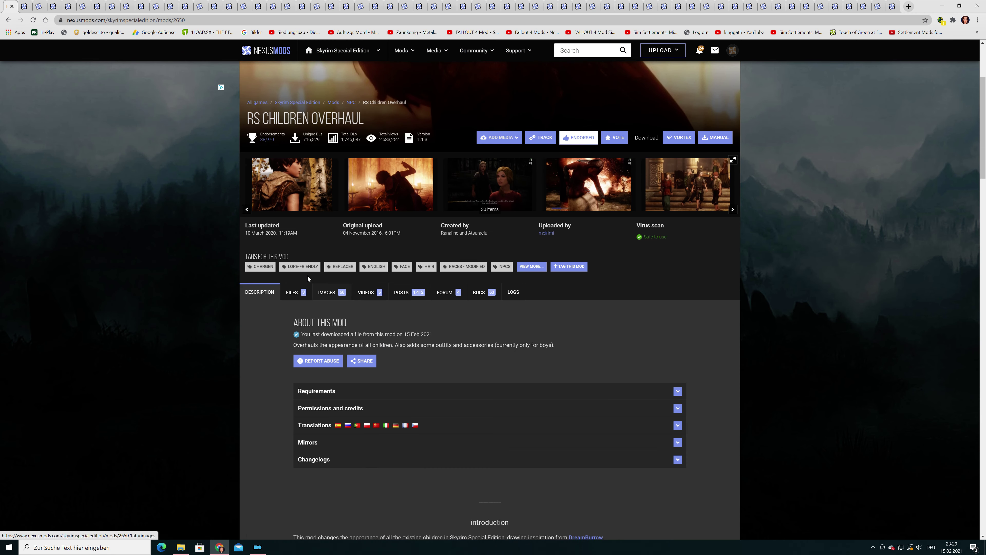
{"action": "left_click", "coordinate": [300, 296]}
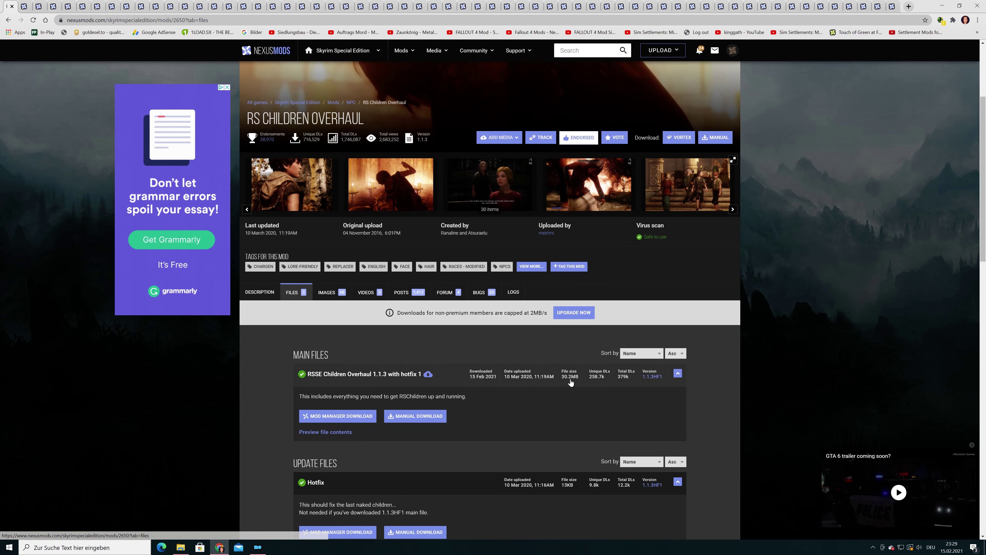
{"action": "scroll", "coordinate": [566, 374], "scroll_direction": "down", "scroll_amount": 2}
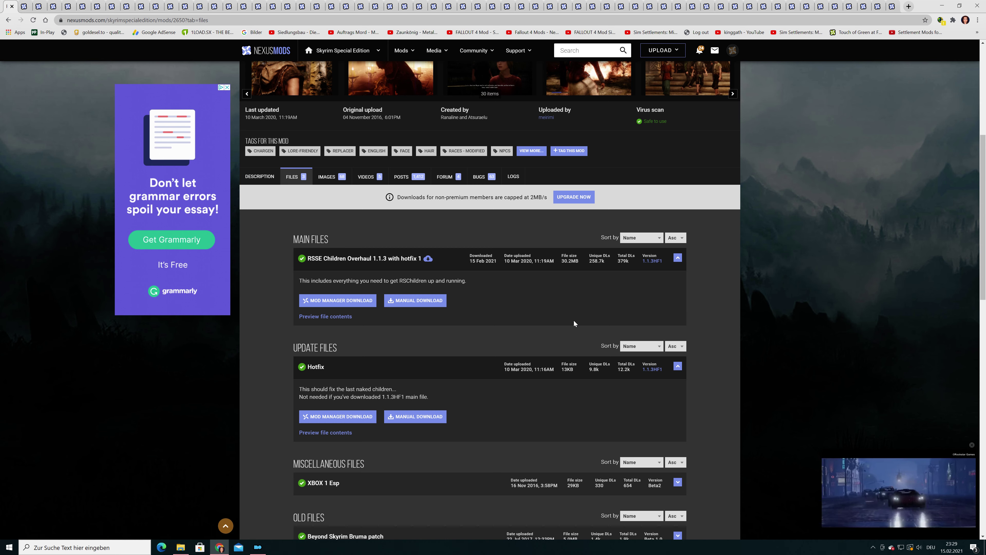
- In Mod Organizer, try to install the RSChildrenSE_1.1.3_Deutsch archive with the USSEP patch and the 2K Aventus and Wanderer Outfit extra
{"action": "left_click", "coordinate": [257, 547]}
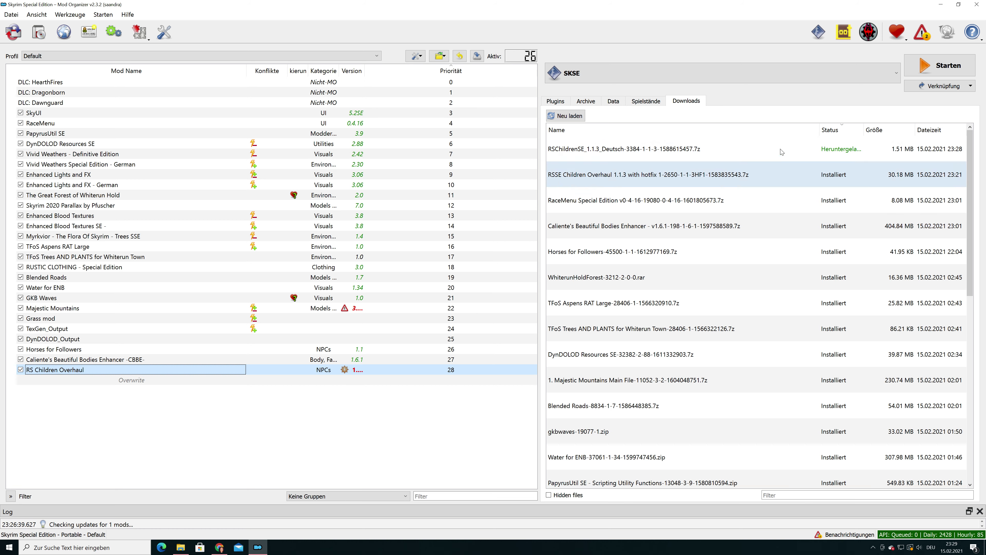
{"action": "double_click", "coordinate": [662, 152]}
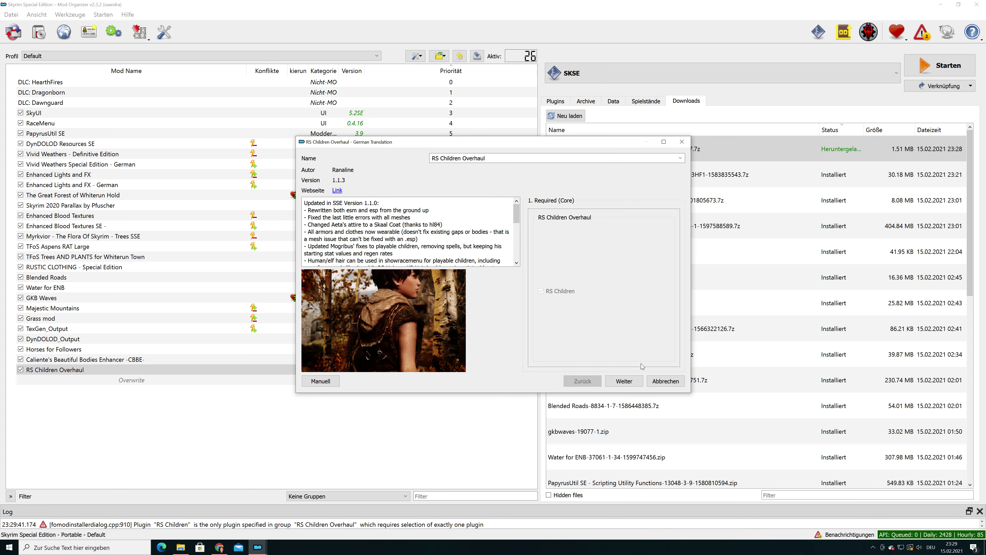
{"action": "left_click", "coordinate": [628, 385]}
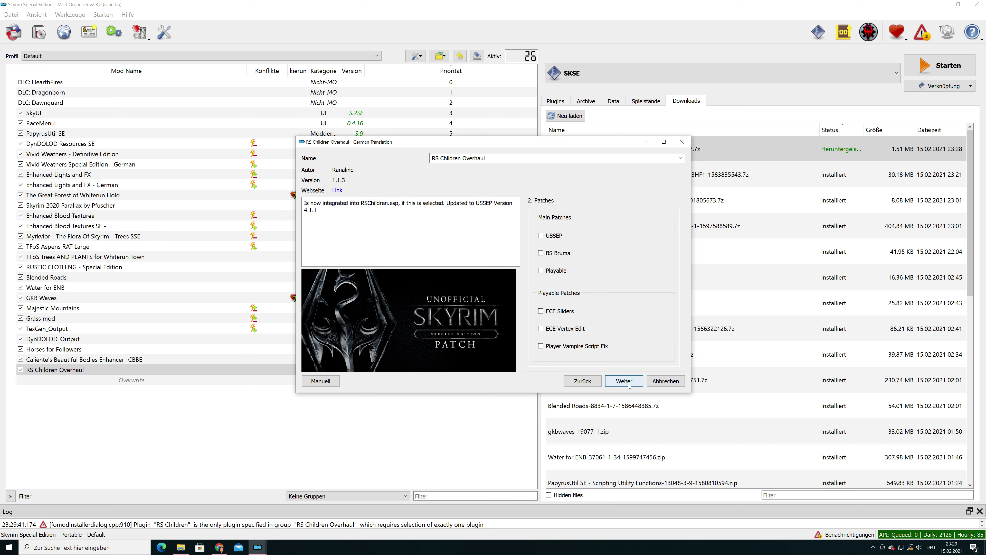
{"action": "left_click", "coordinate": [541, 236]}
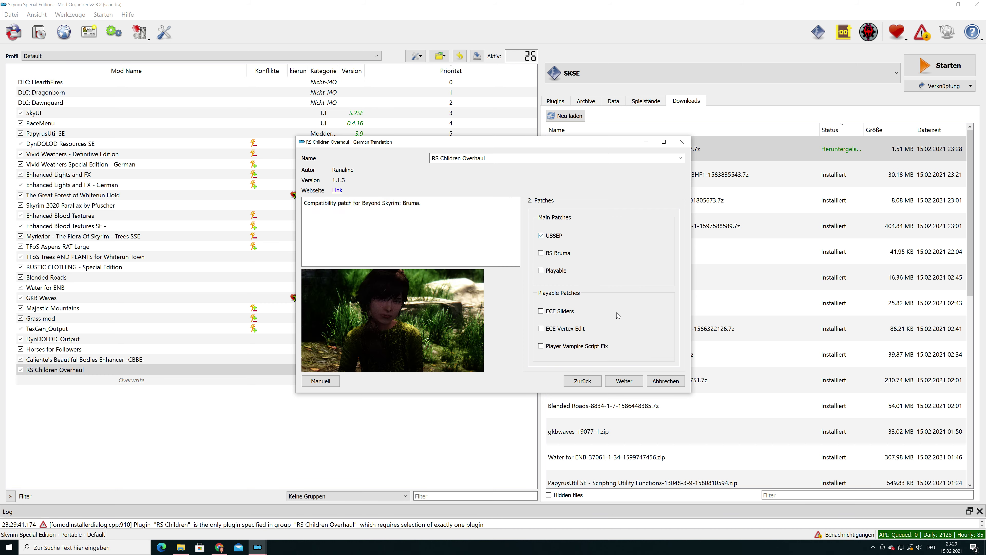
{"action": "left_click", "coordinate": [629, 383]}
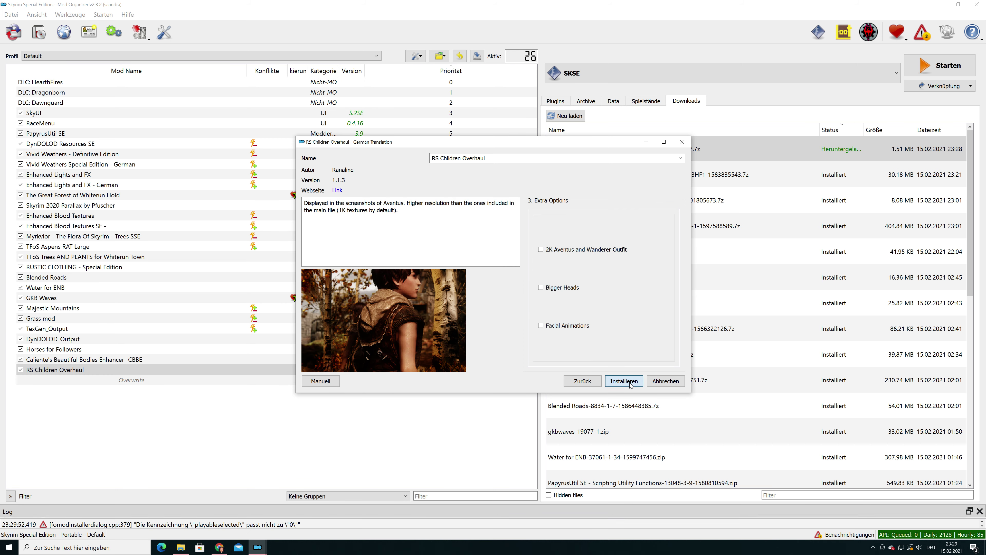
{"action": "left_click", "coordinate": [541, 249]}
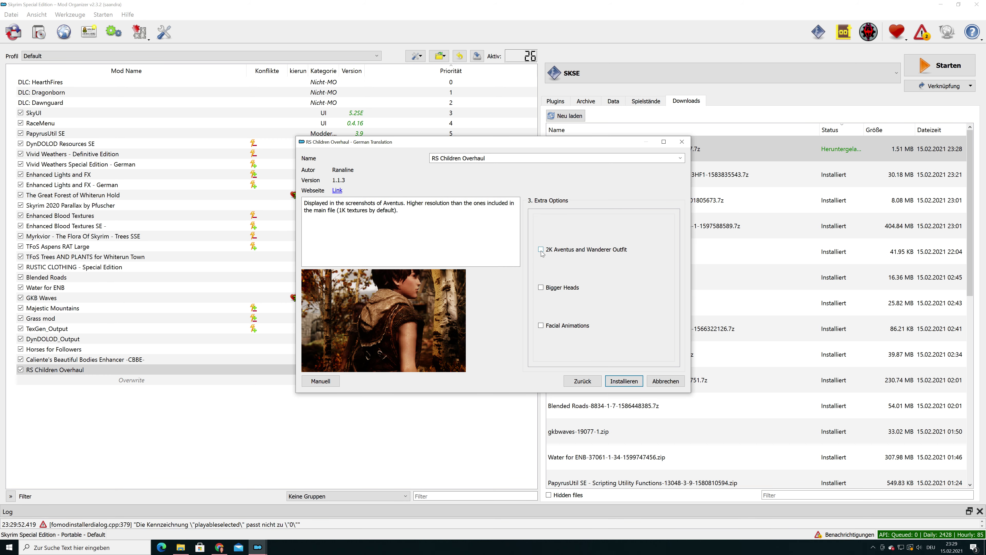
{"action": "left_click", "coordinate": [624, 381]}
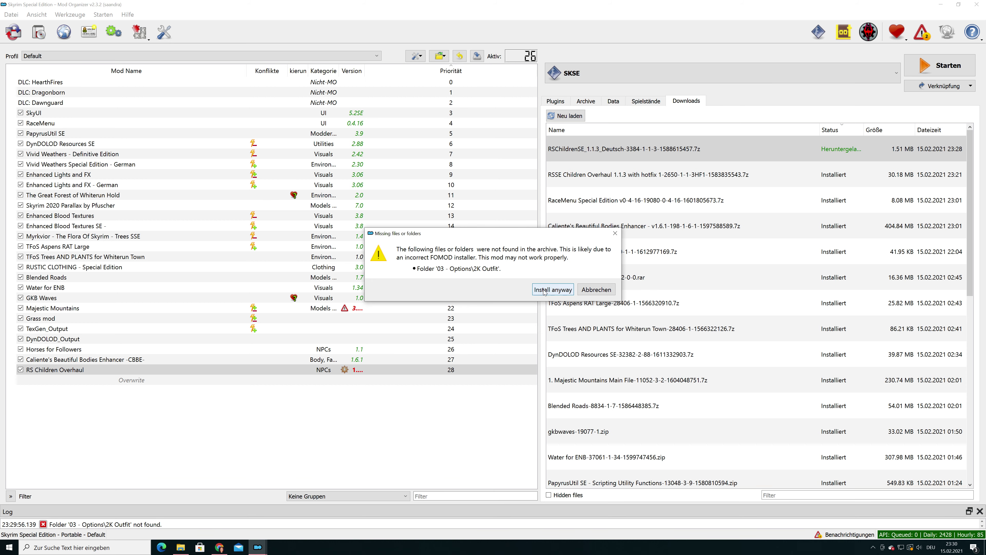
{"action": "left_click", "coordinate": [574, 291]}
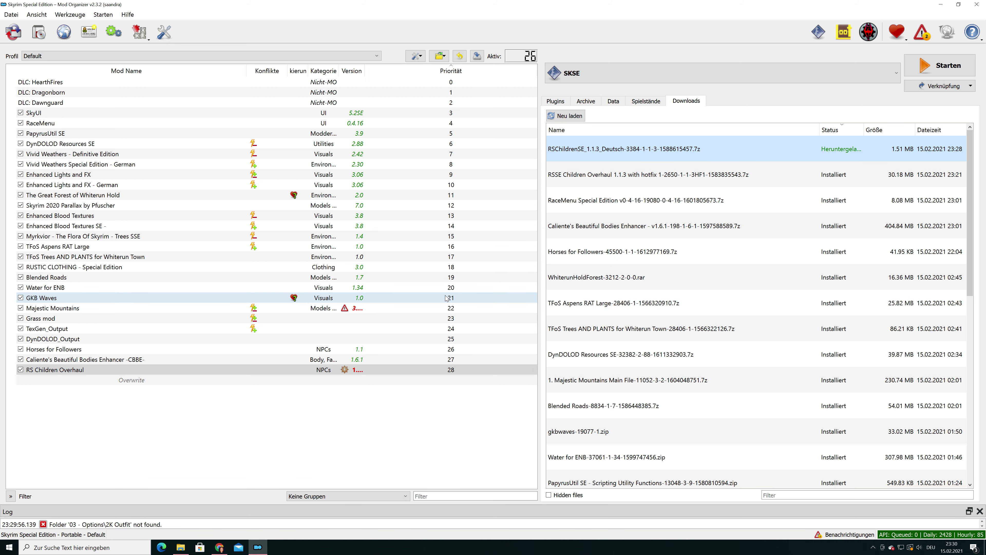